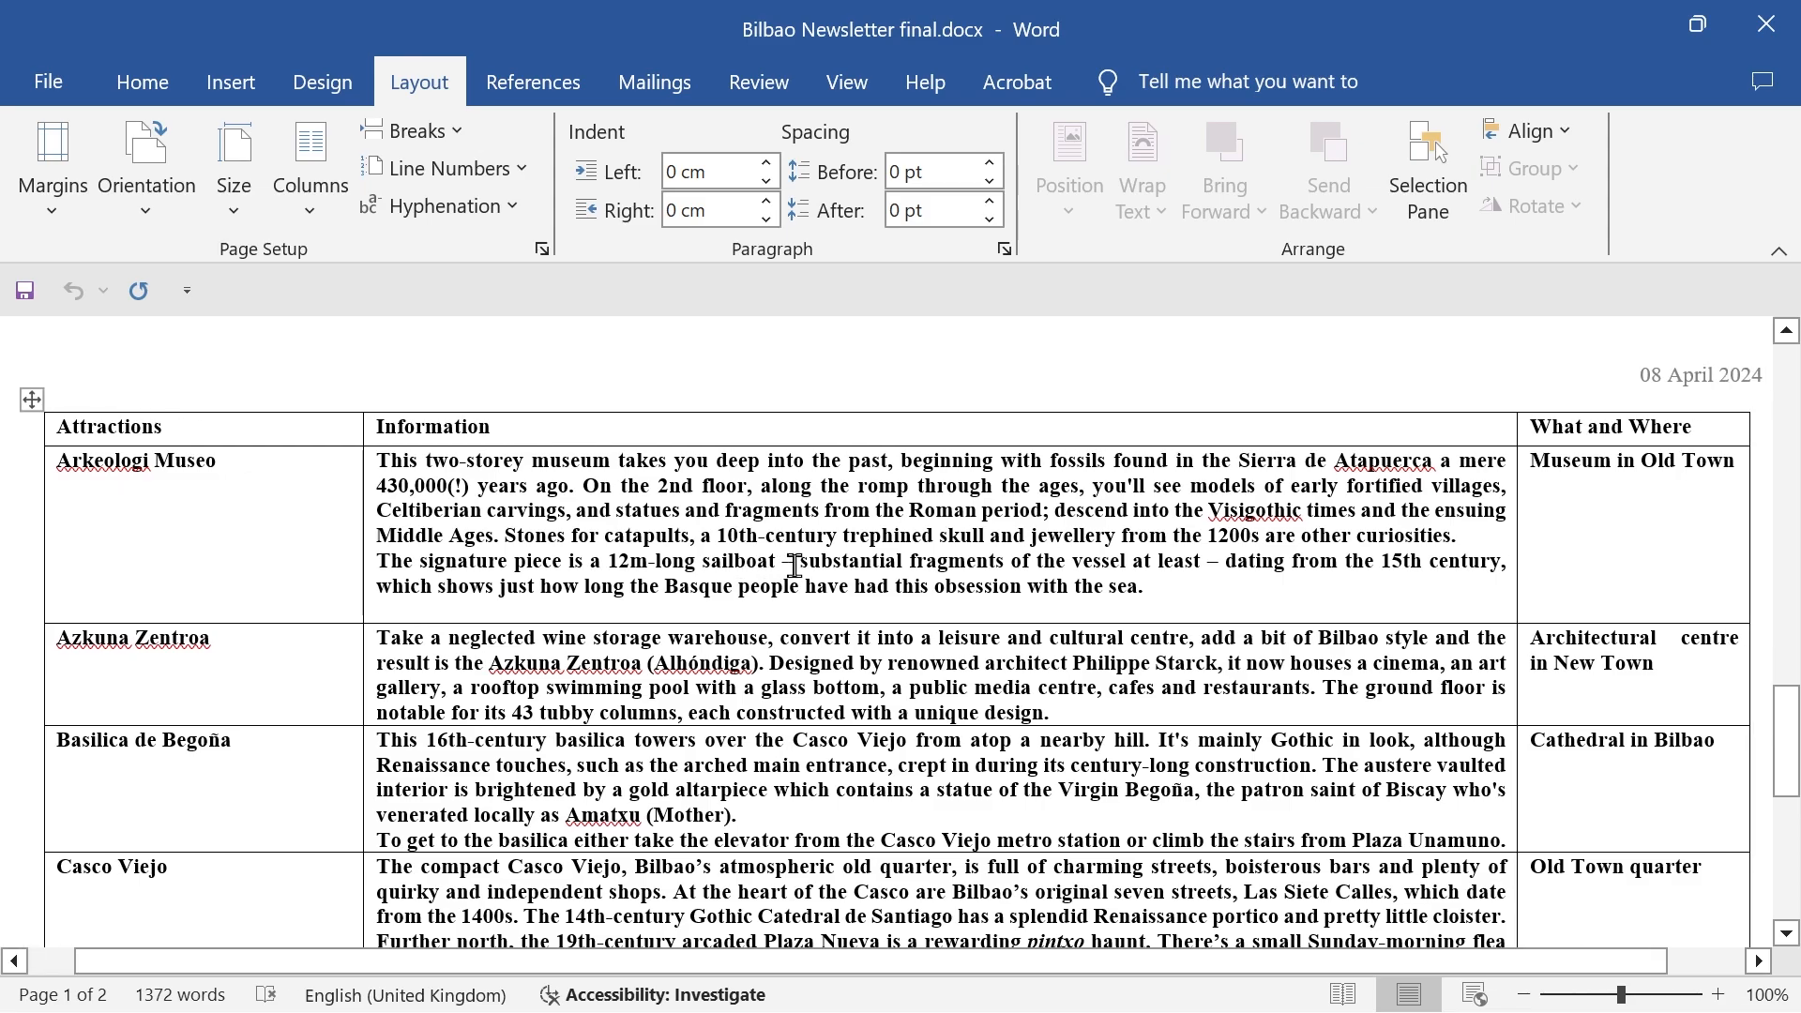
Look through the newsletter and inspect the paragraph settings of the Historical Background heading
scroll(795, 565, down, 20)
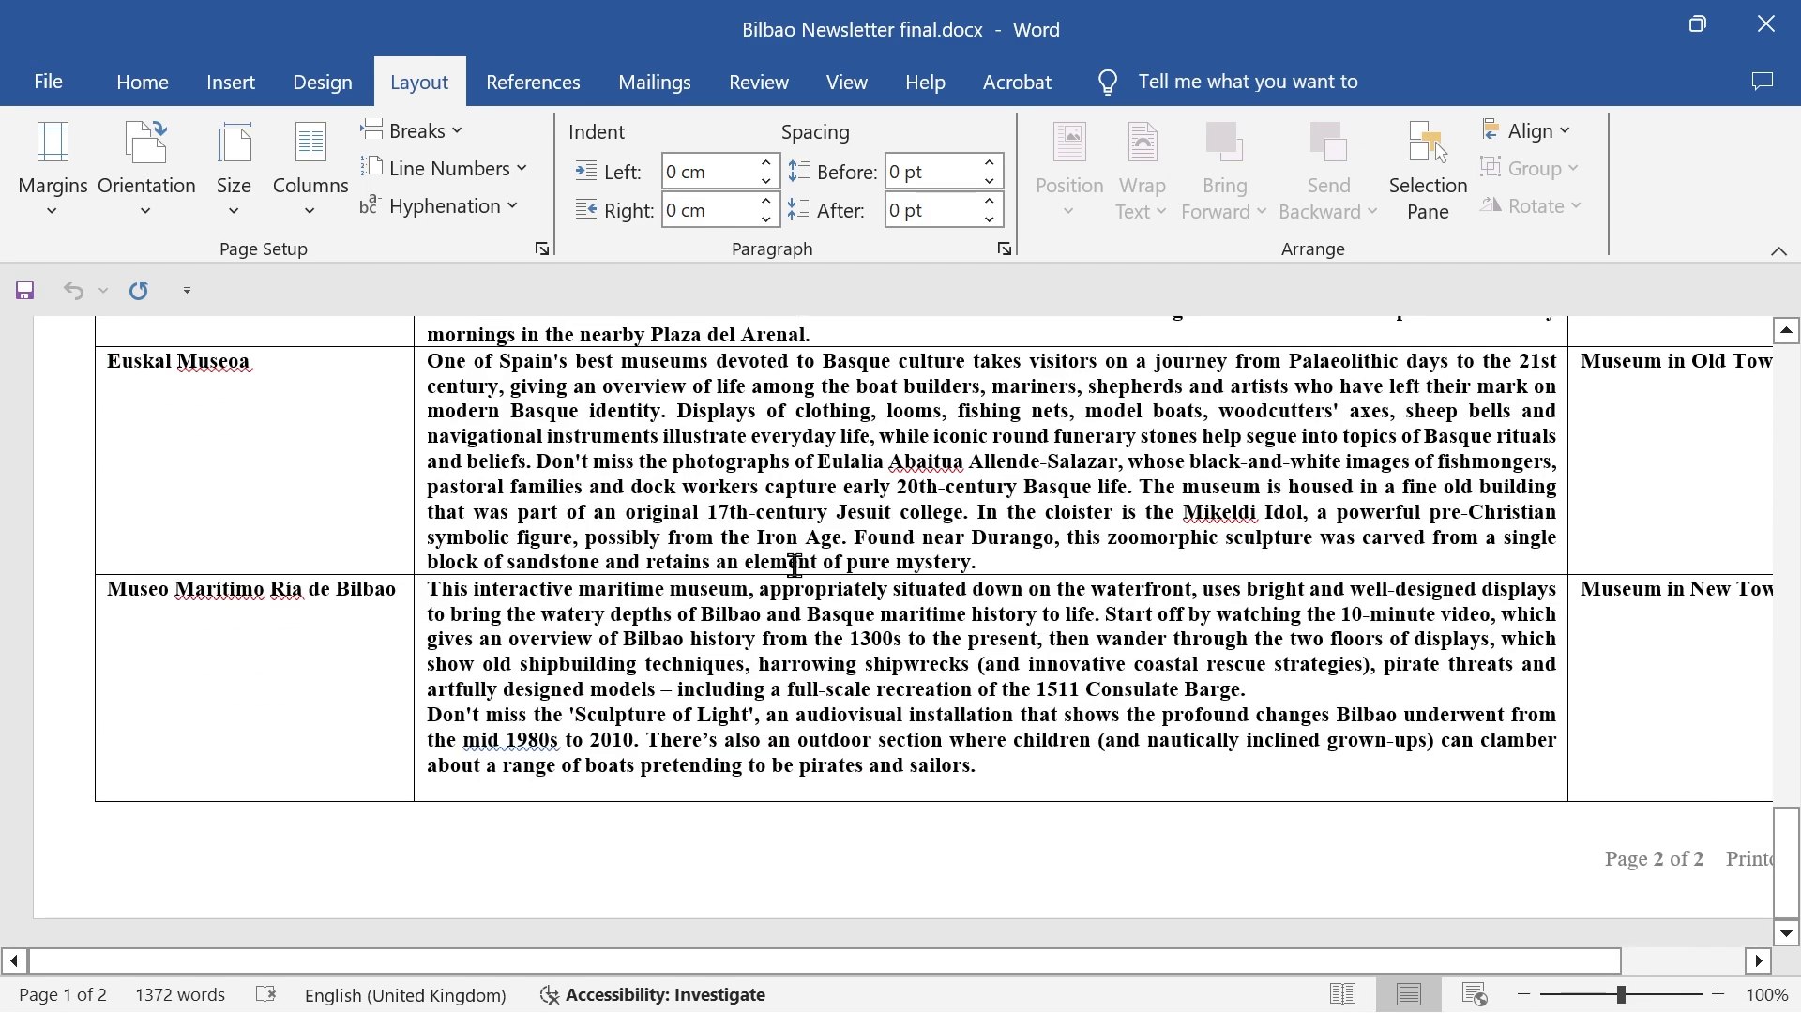
scroll(795, 566, up, 20)
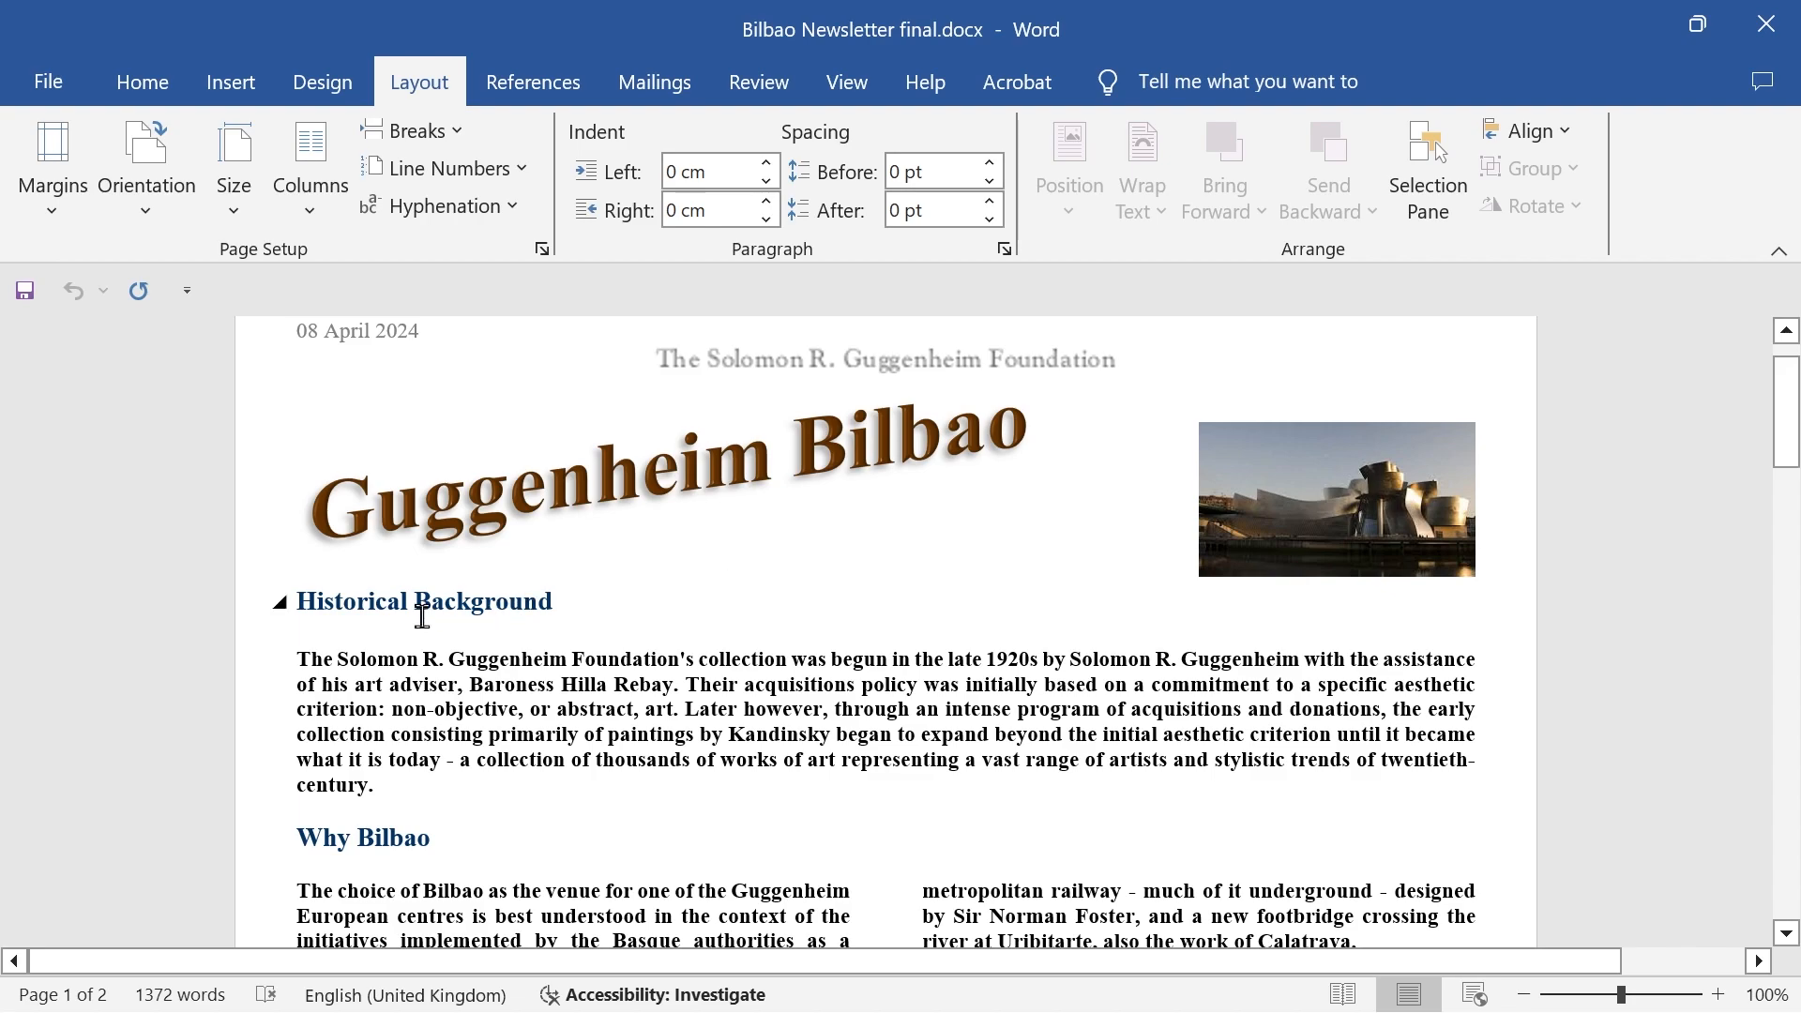
drag(580, 601, 294, 616)
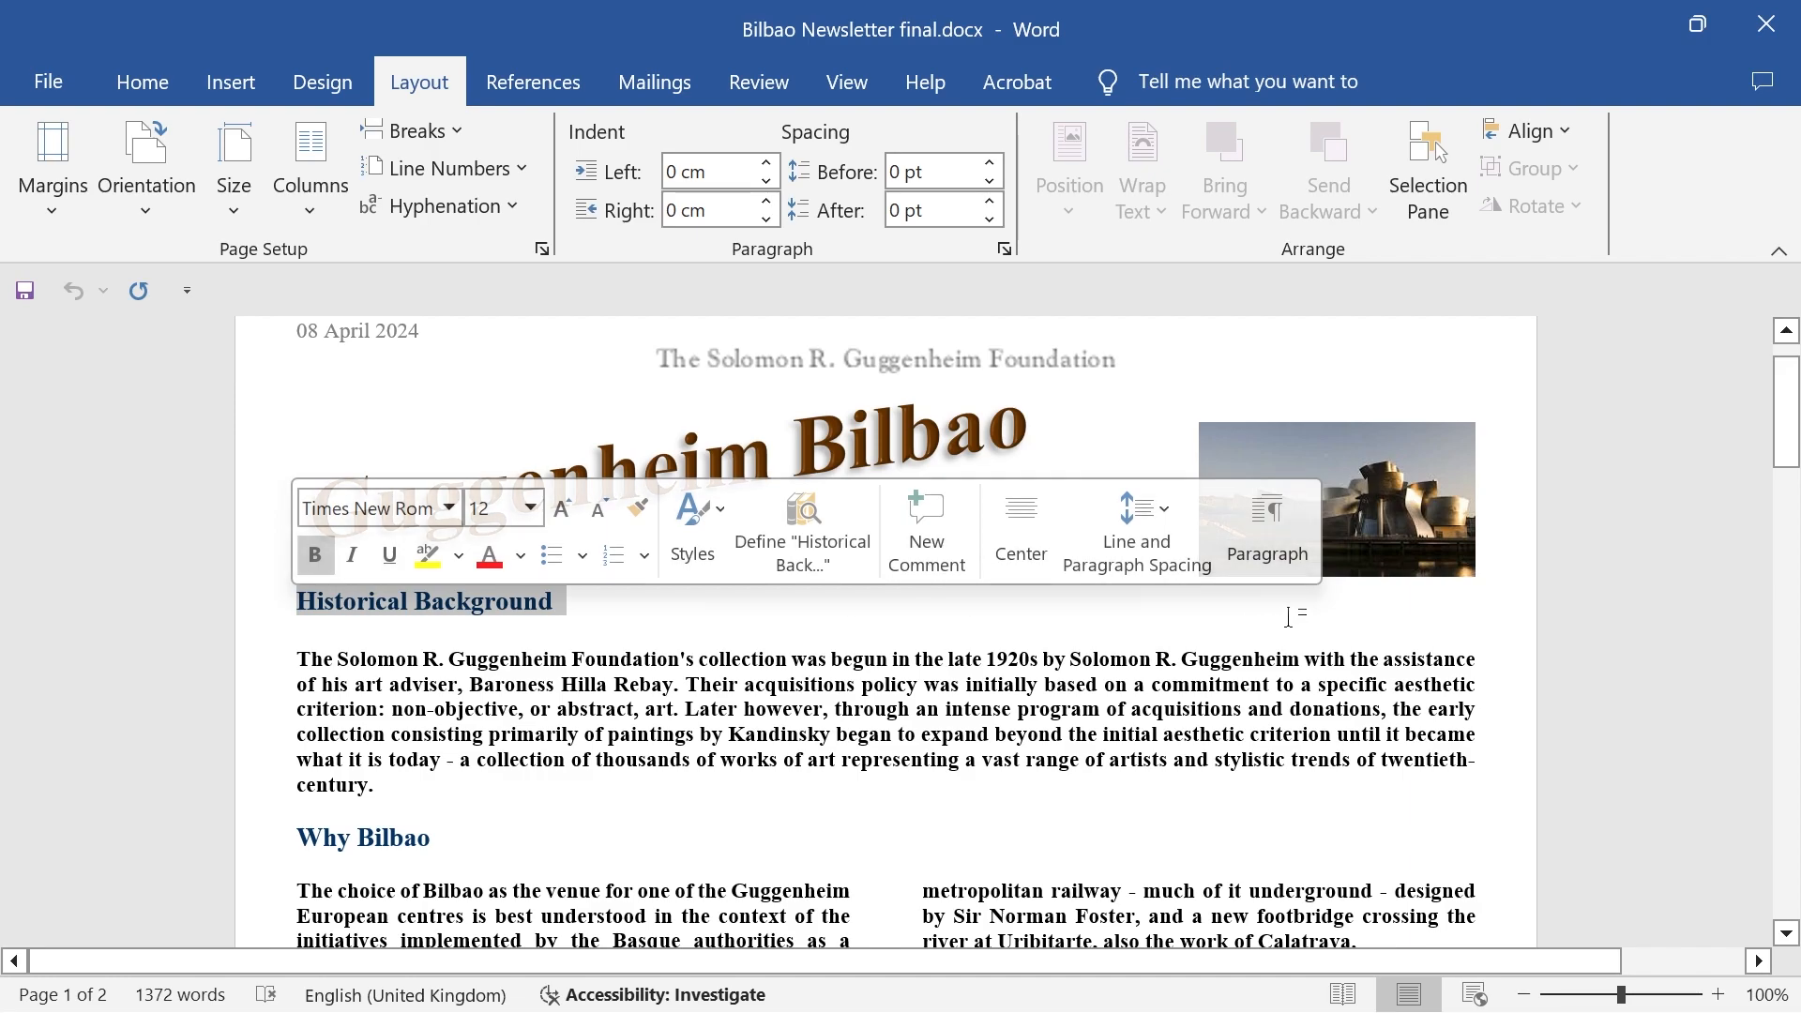
click(1254, 563)
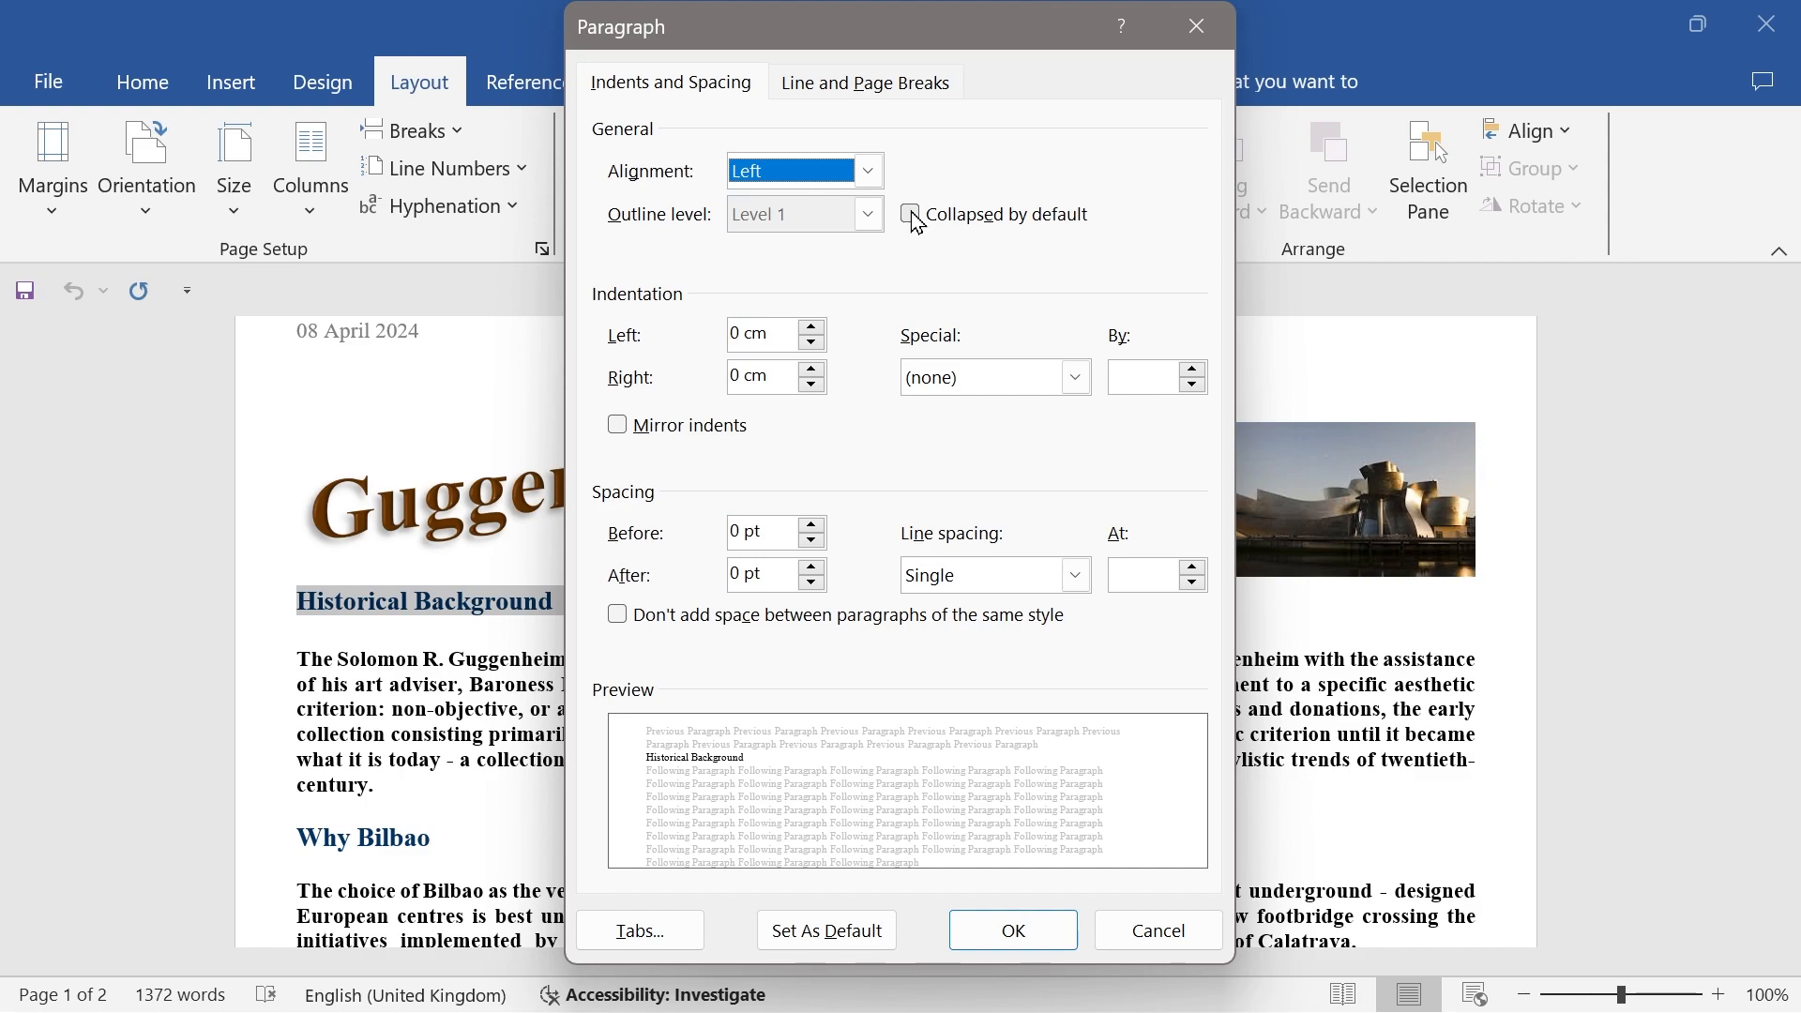
click(1198, 29)
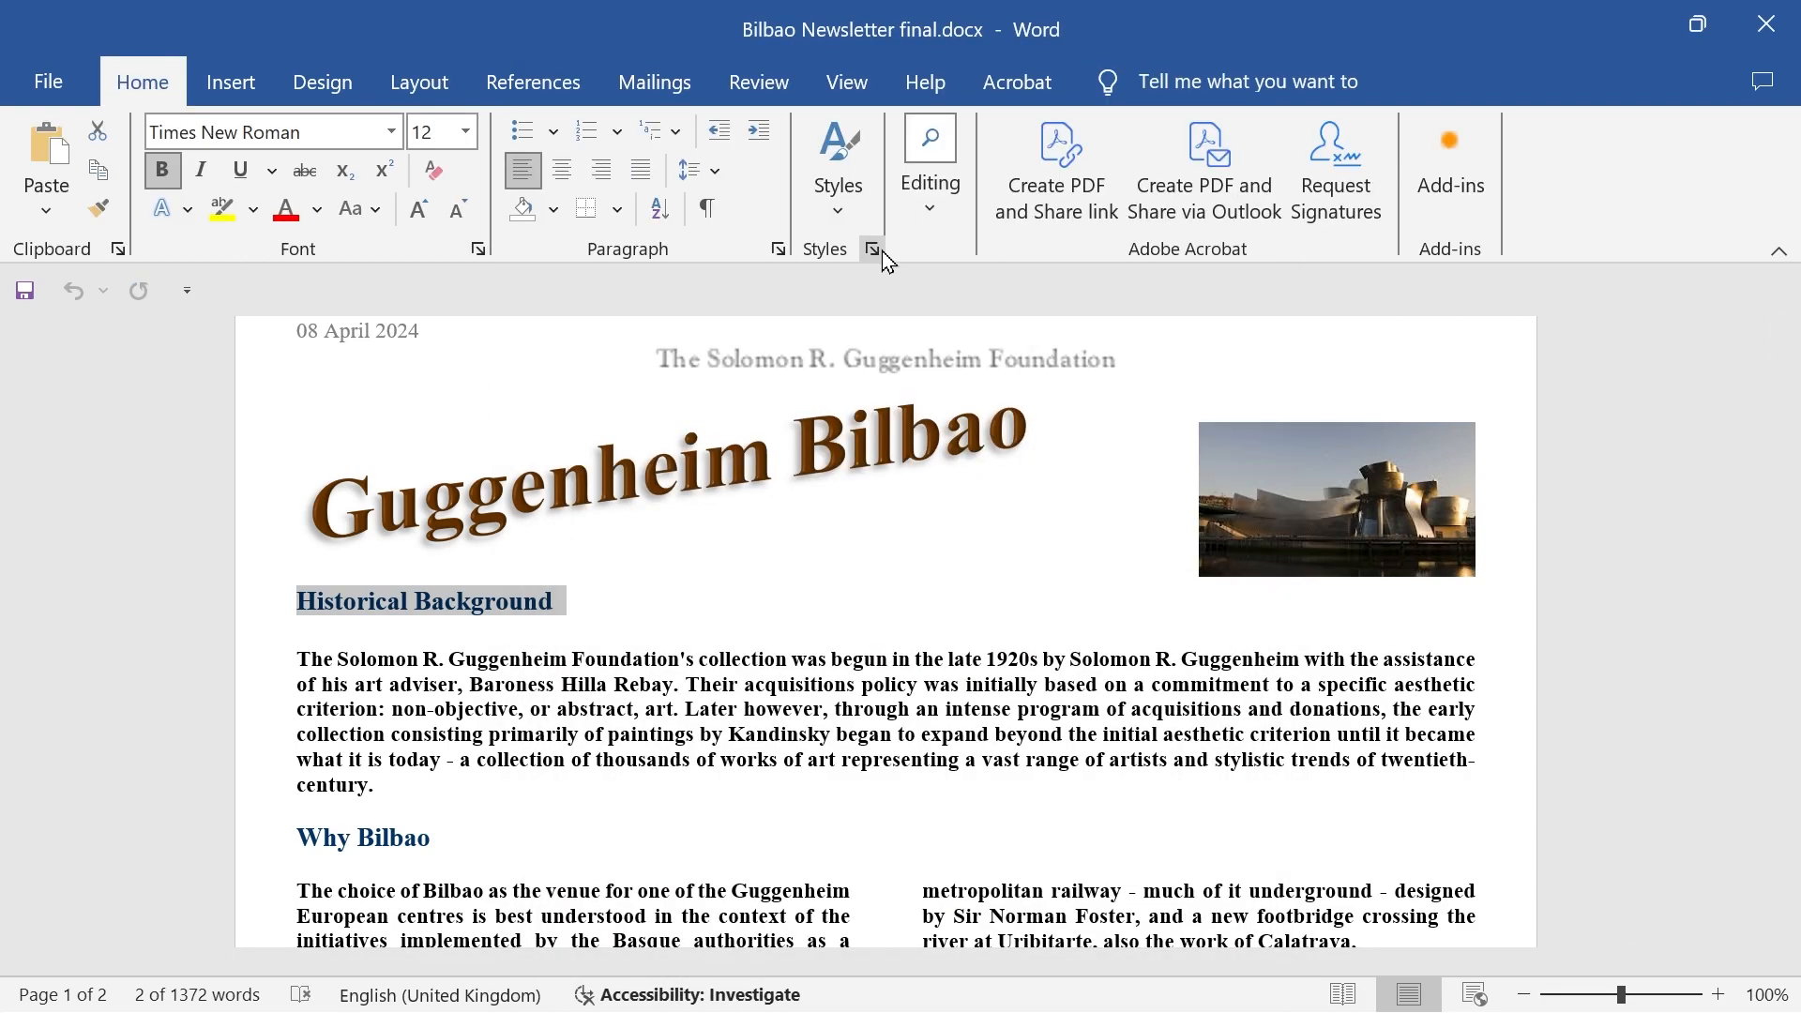
Show the list of styles and check which styles the section headings and body paragraphs use
click(873, 250)
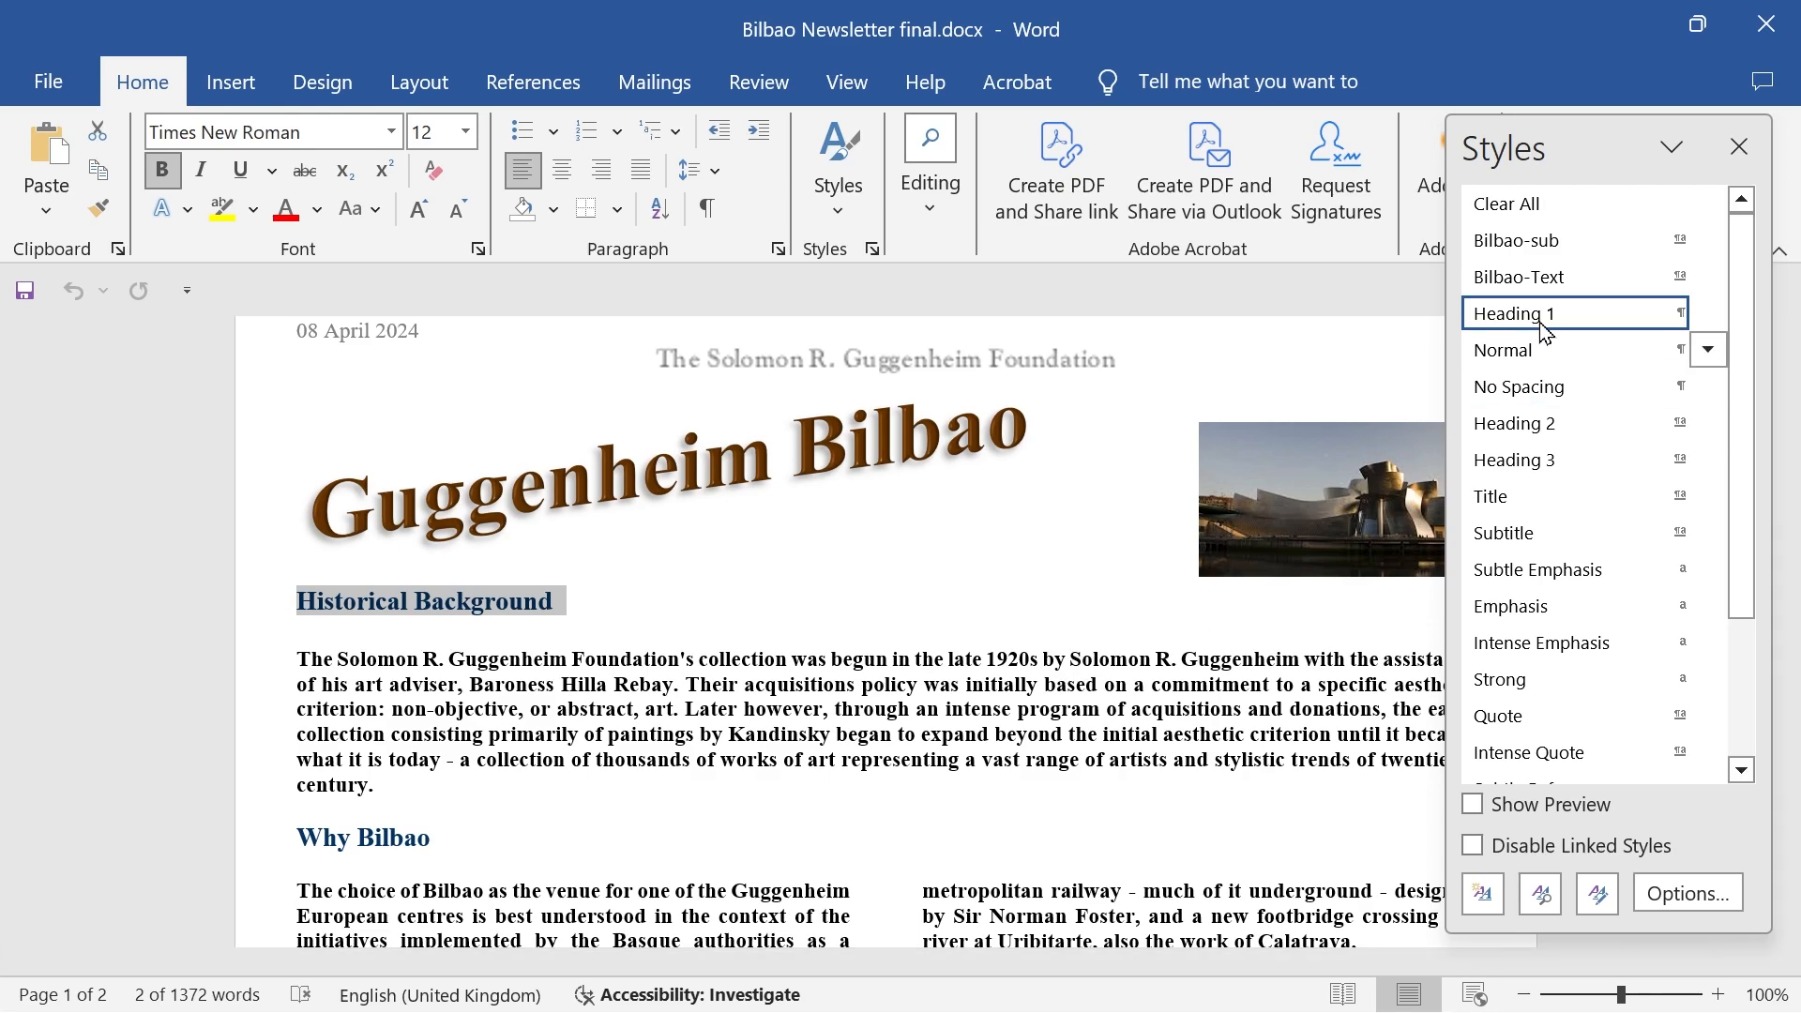
mouse_move(1609, 320)
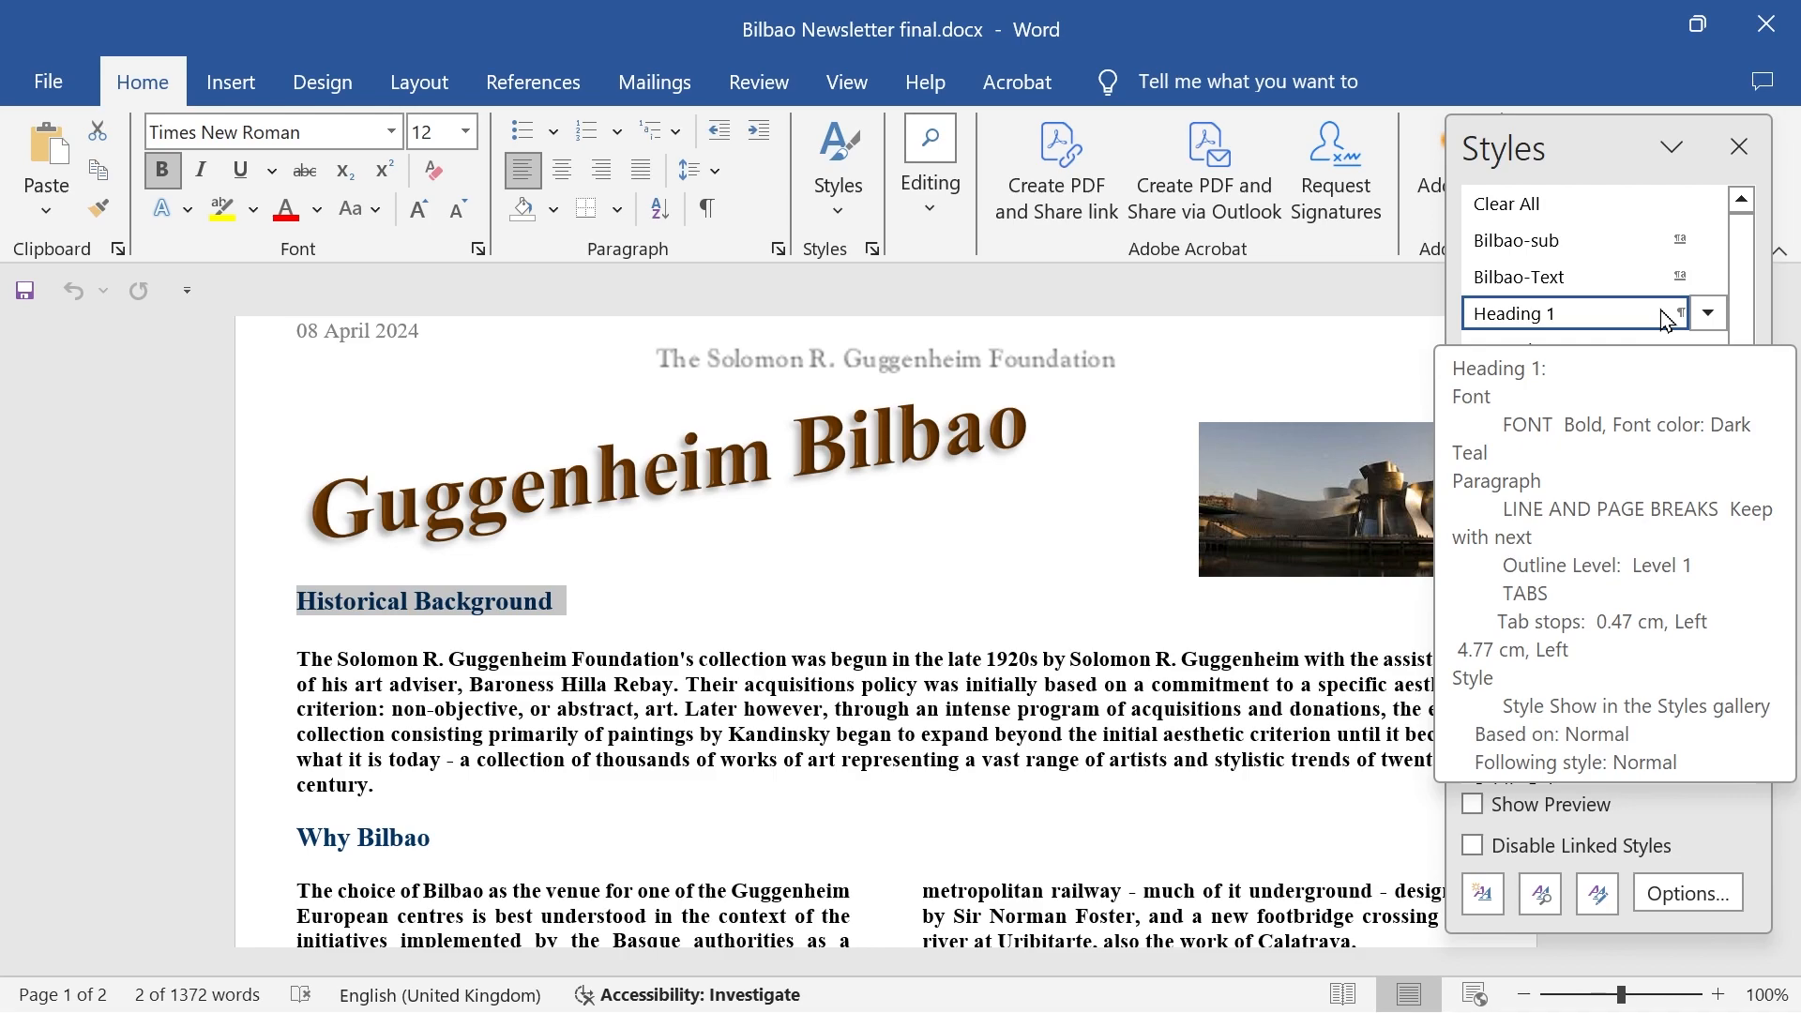
click(590, 711)
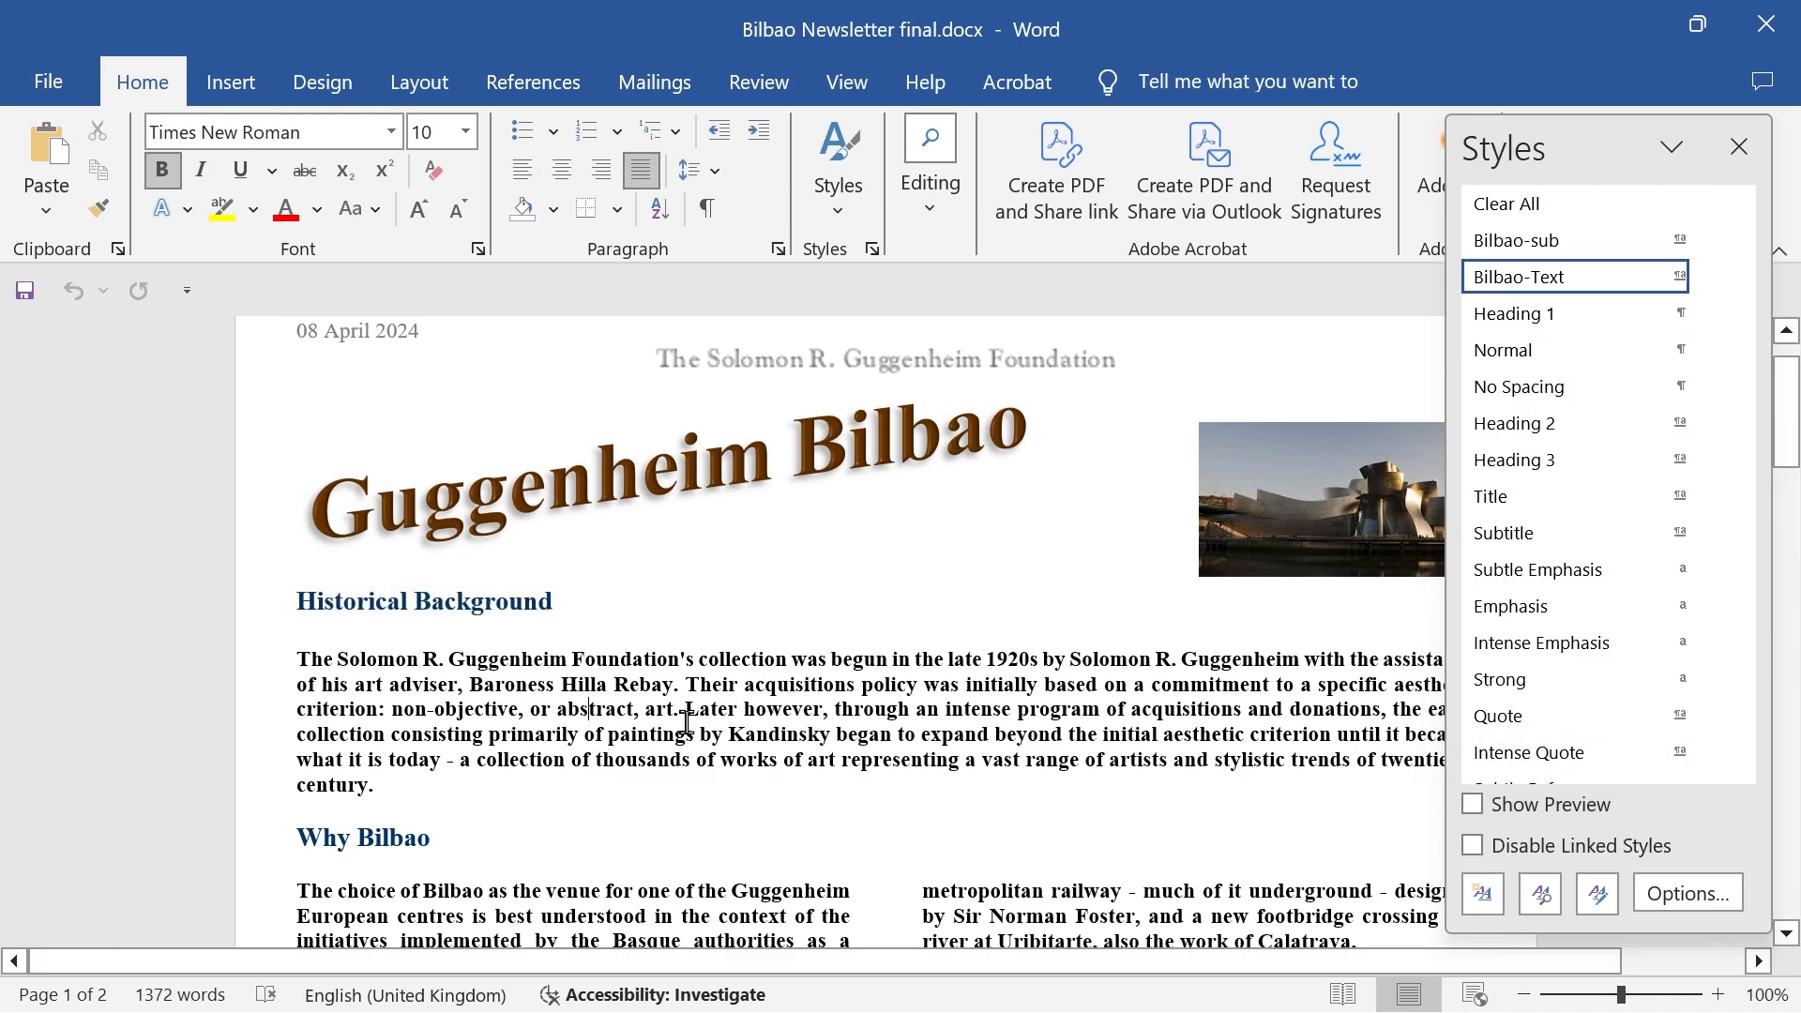
click(373, 838)
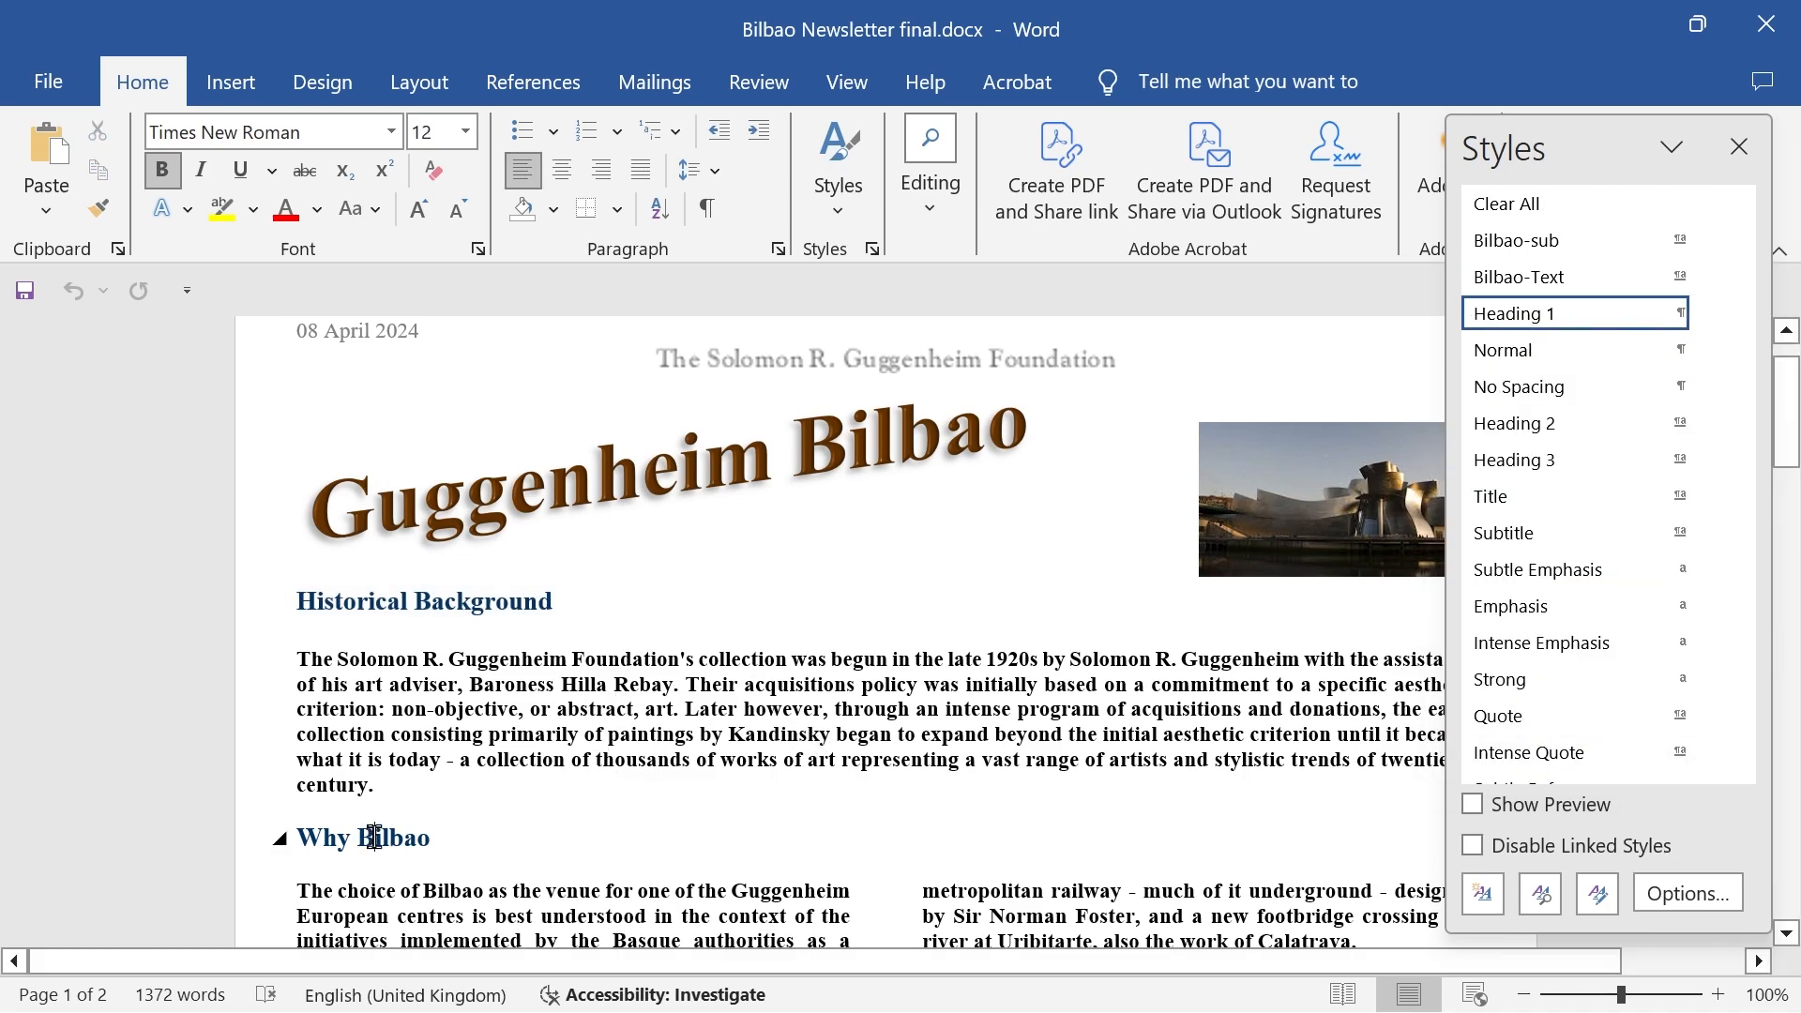
click(441, 741)
click(415, 601)
scroll(753, 746, down, 8)
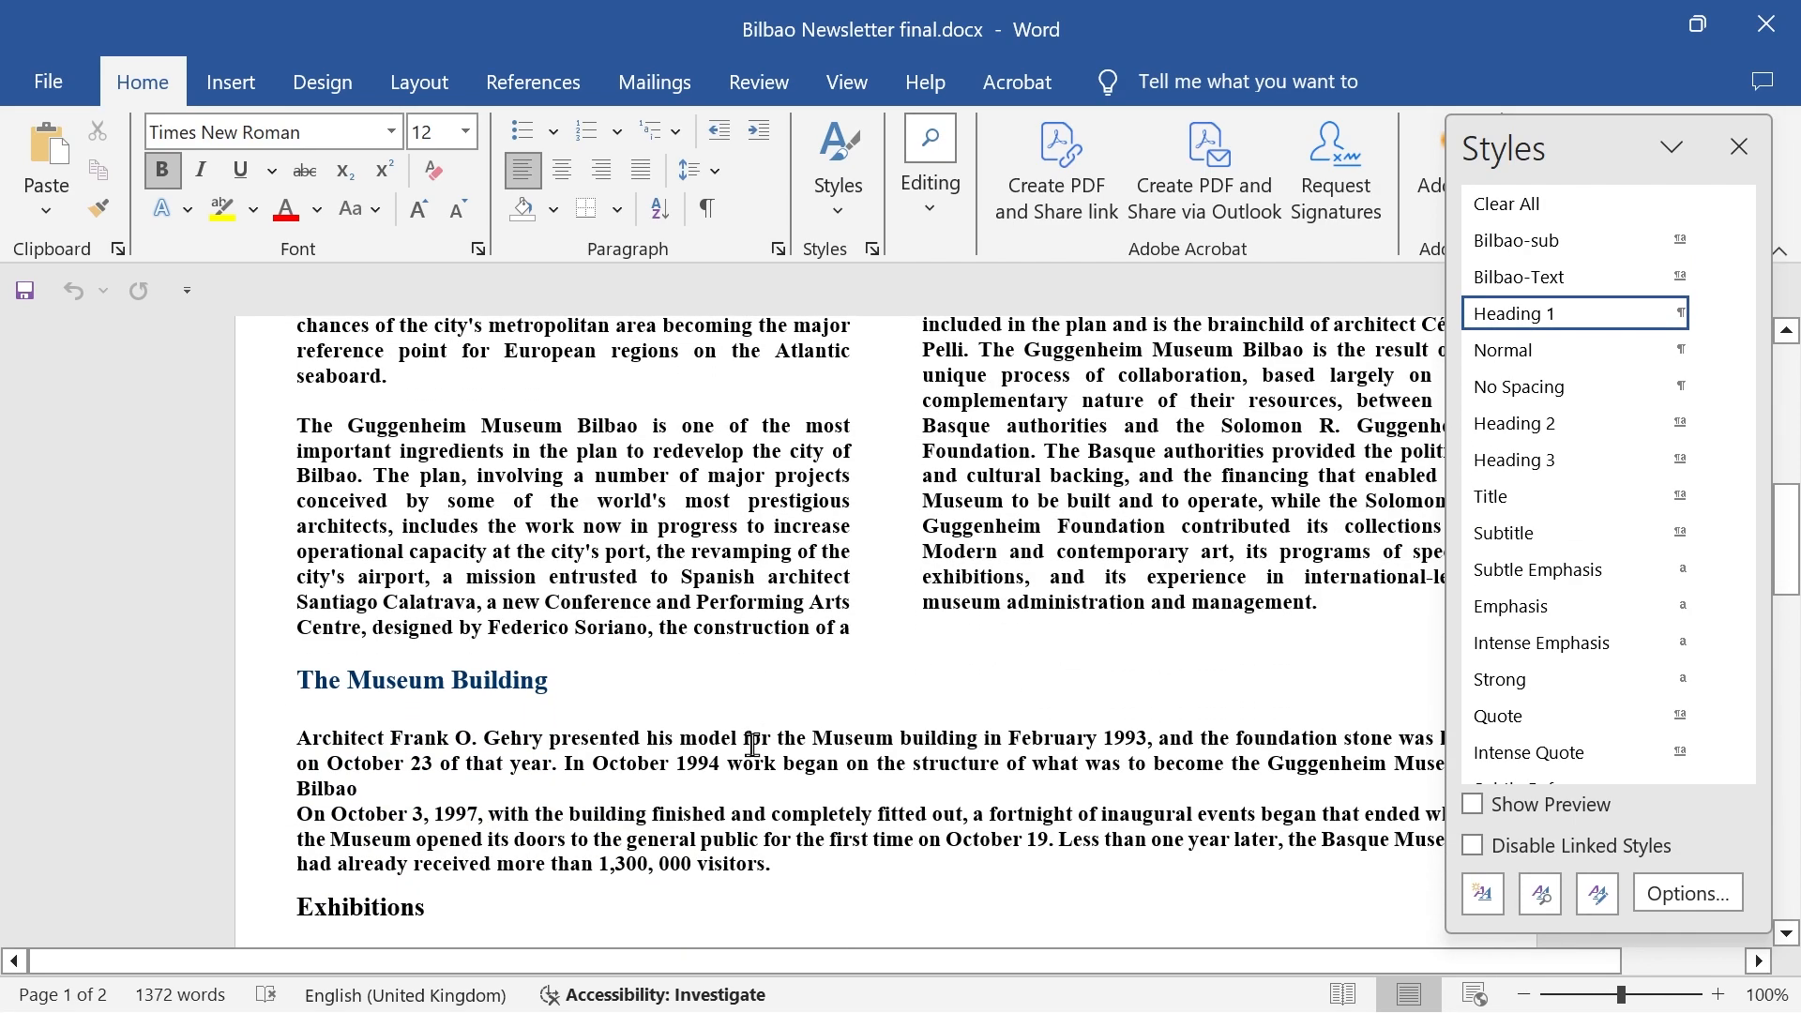
click(532, 763)
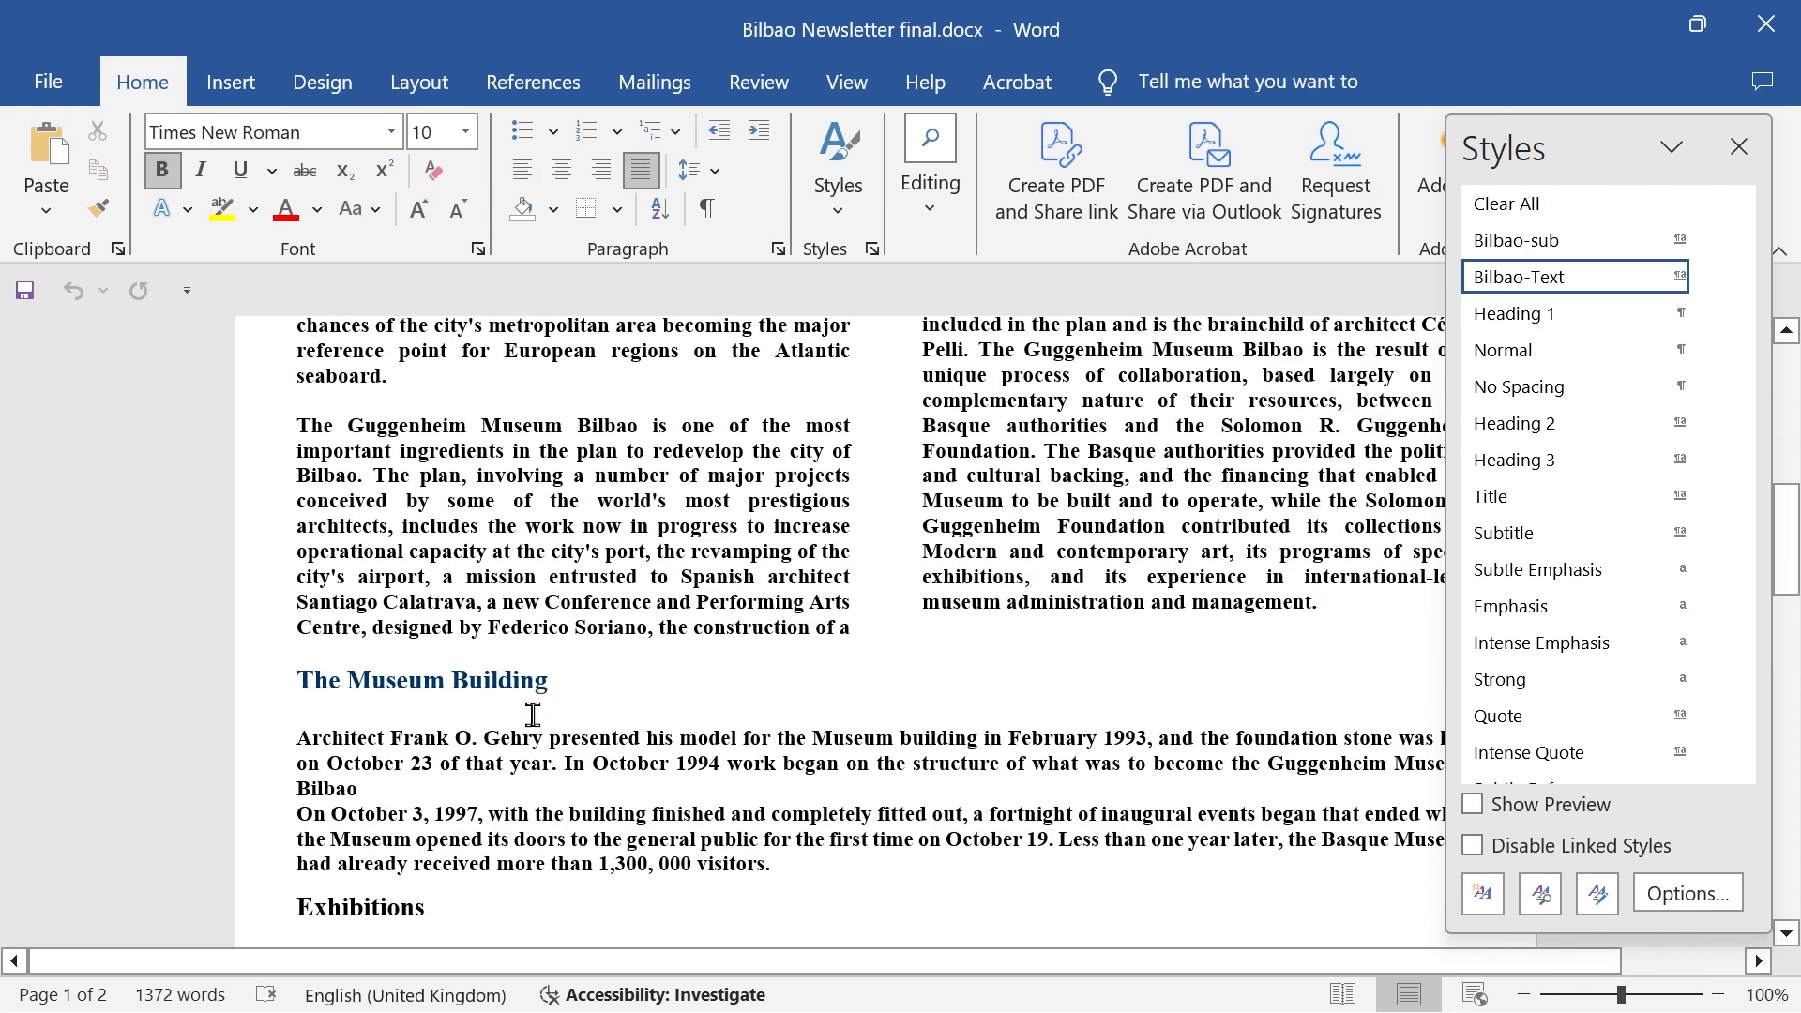
click(518, 688)
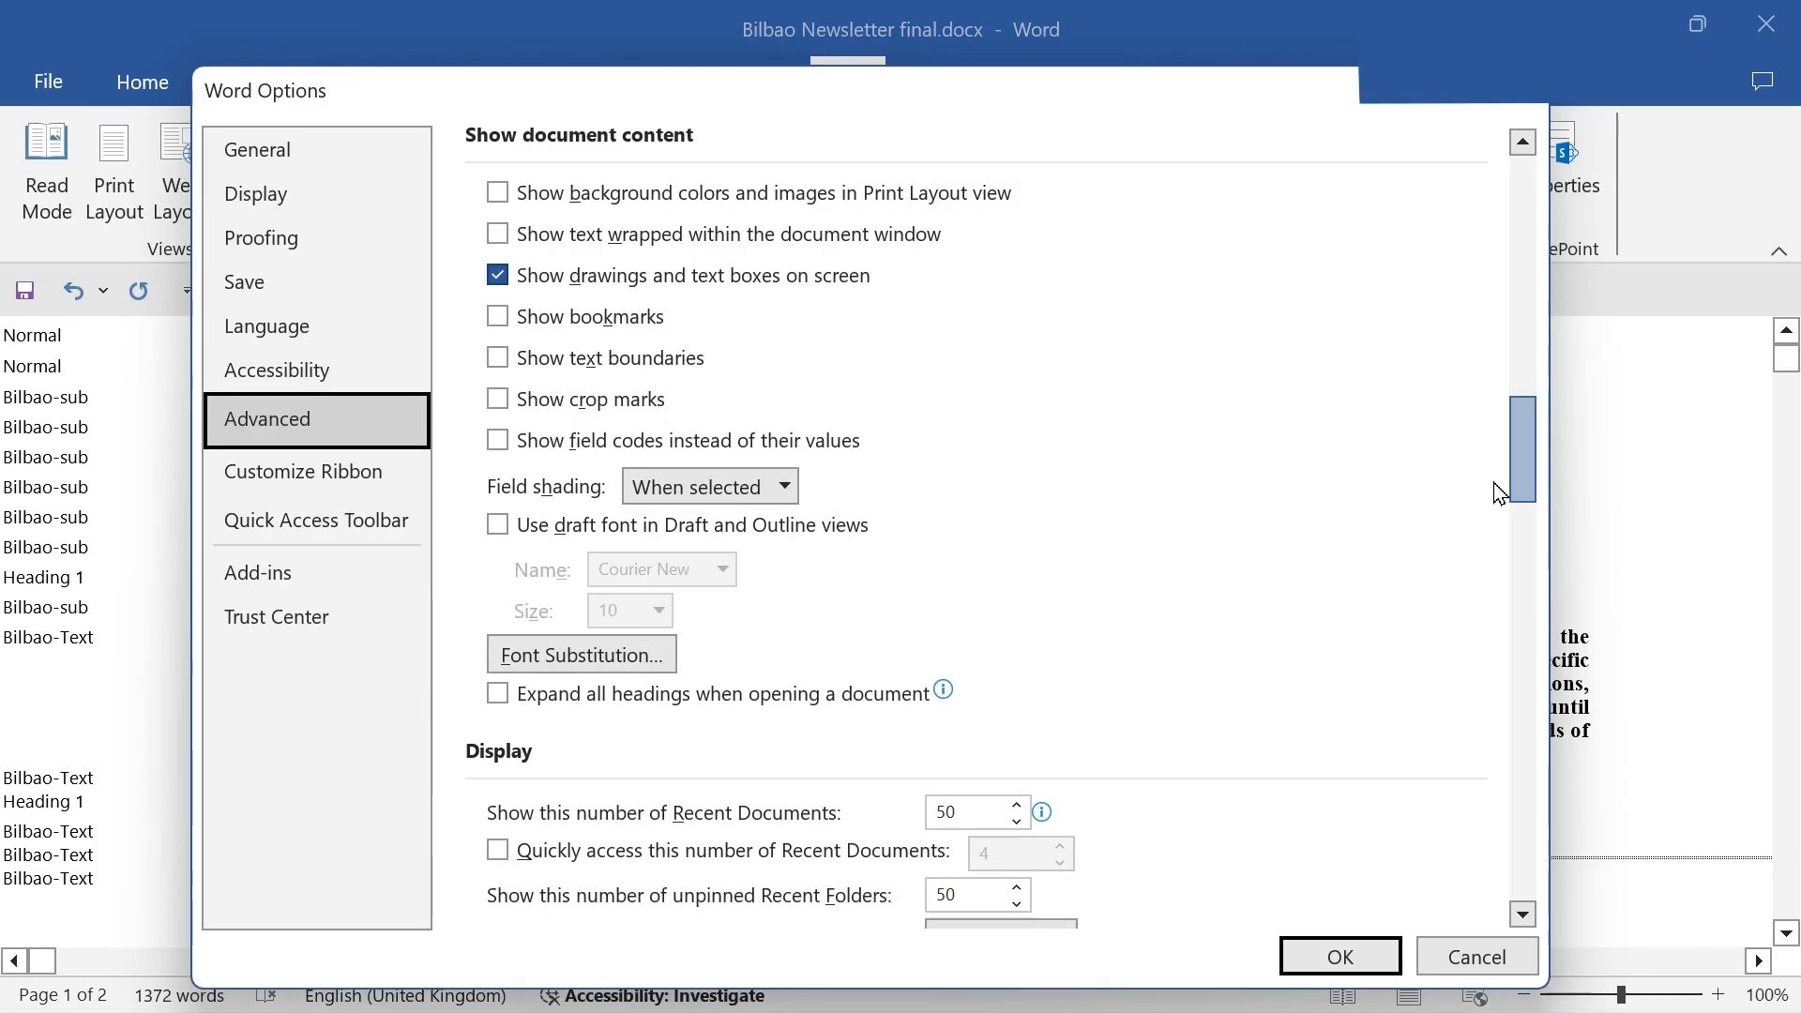
Set the style area pane width in Draft and Outline views to 3 cm
drag(1499, 493, 1485, 566)
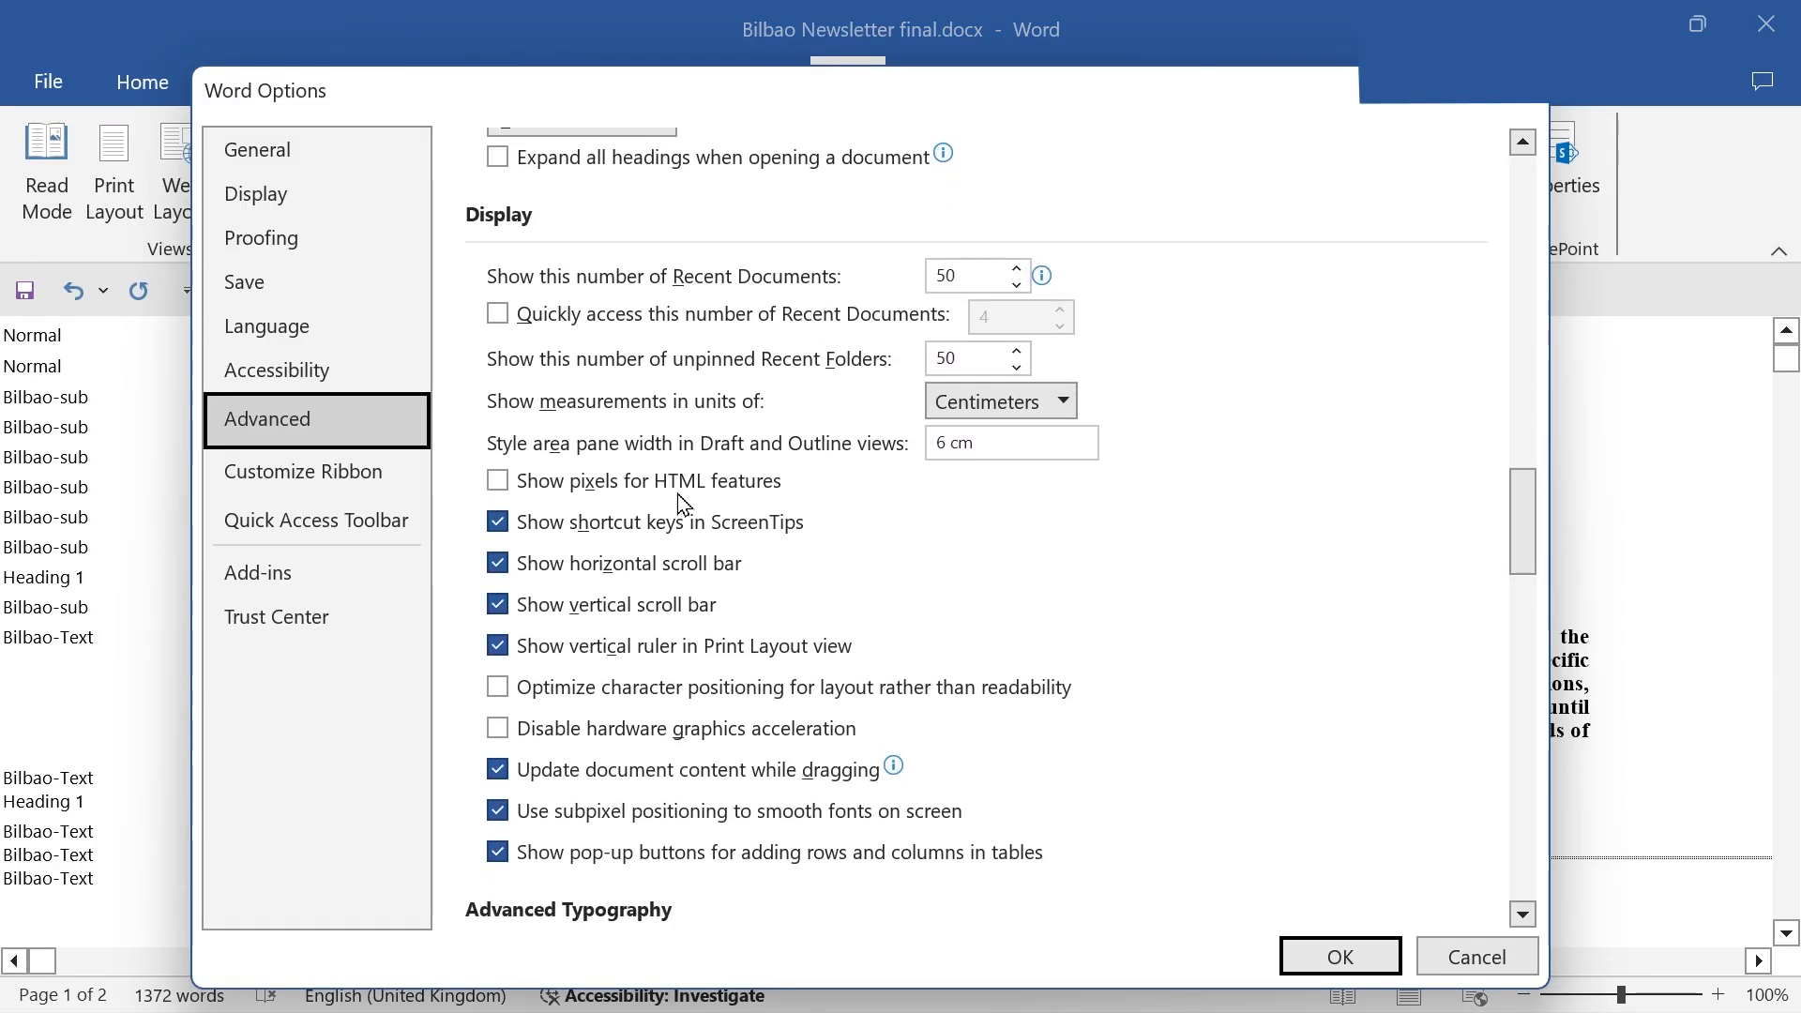
click(940, 441)
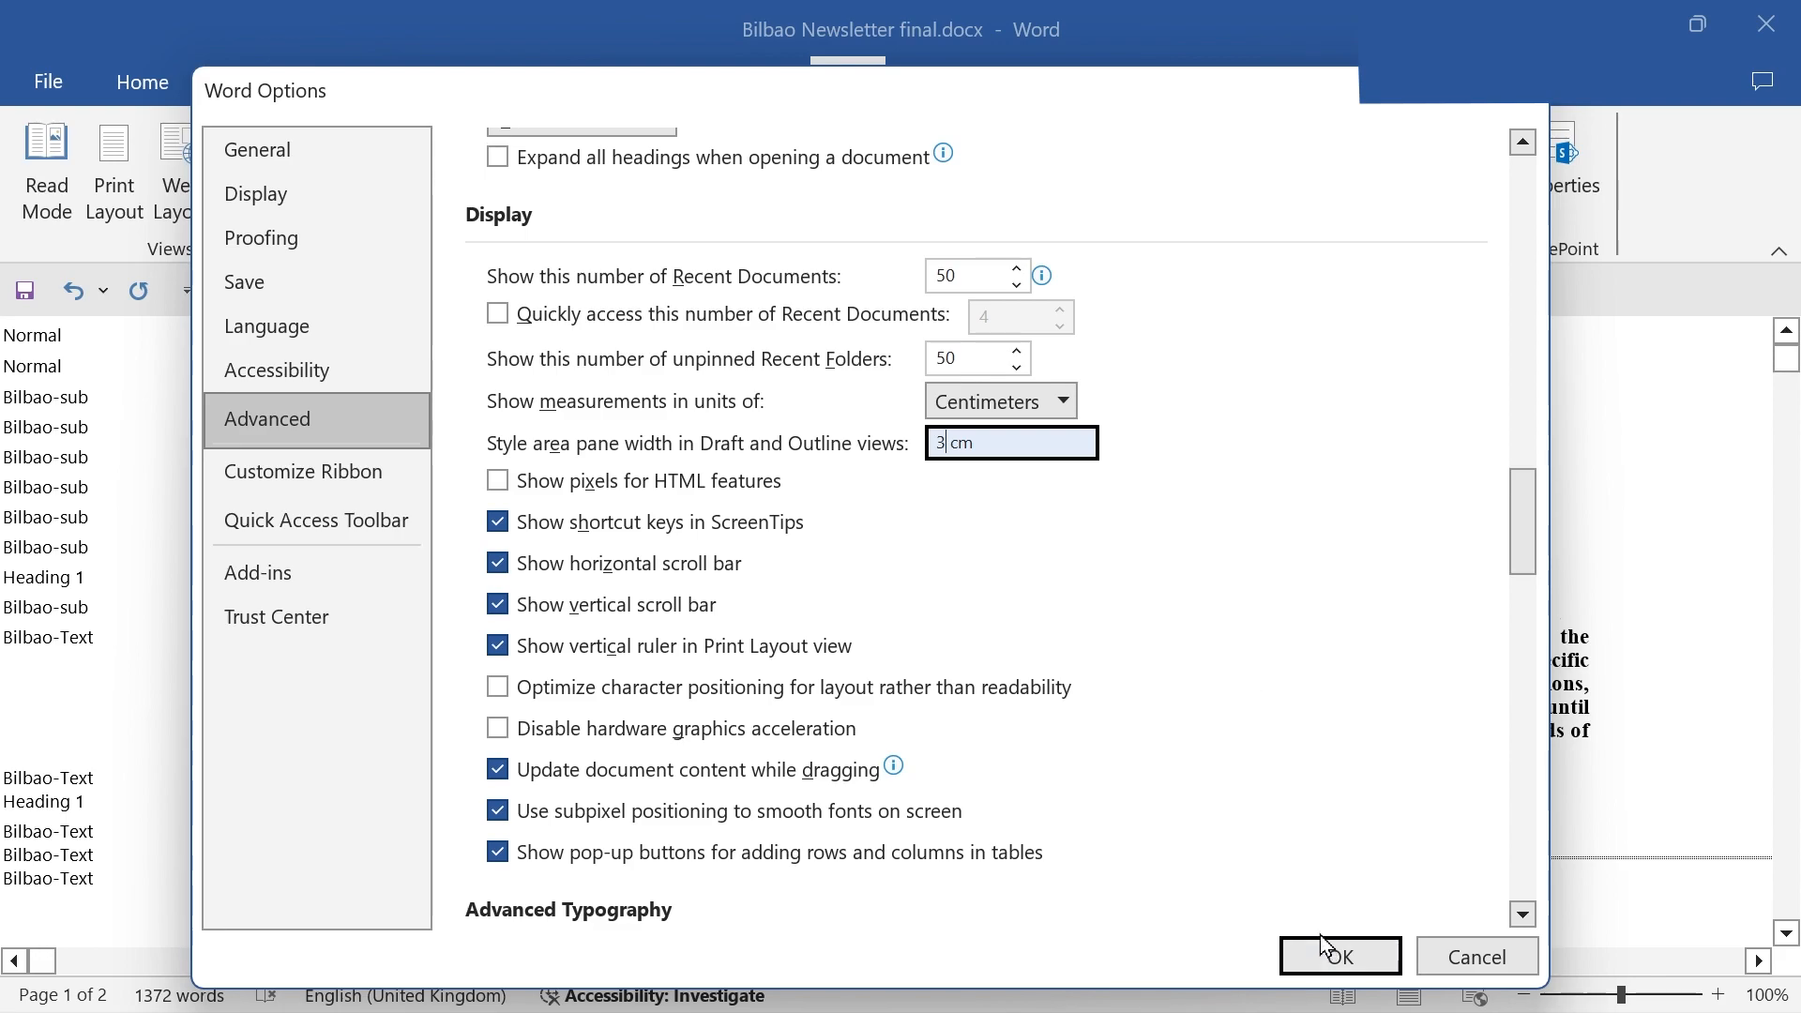
click(1336, 957)
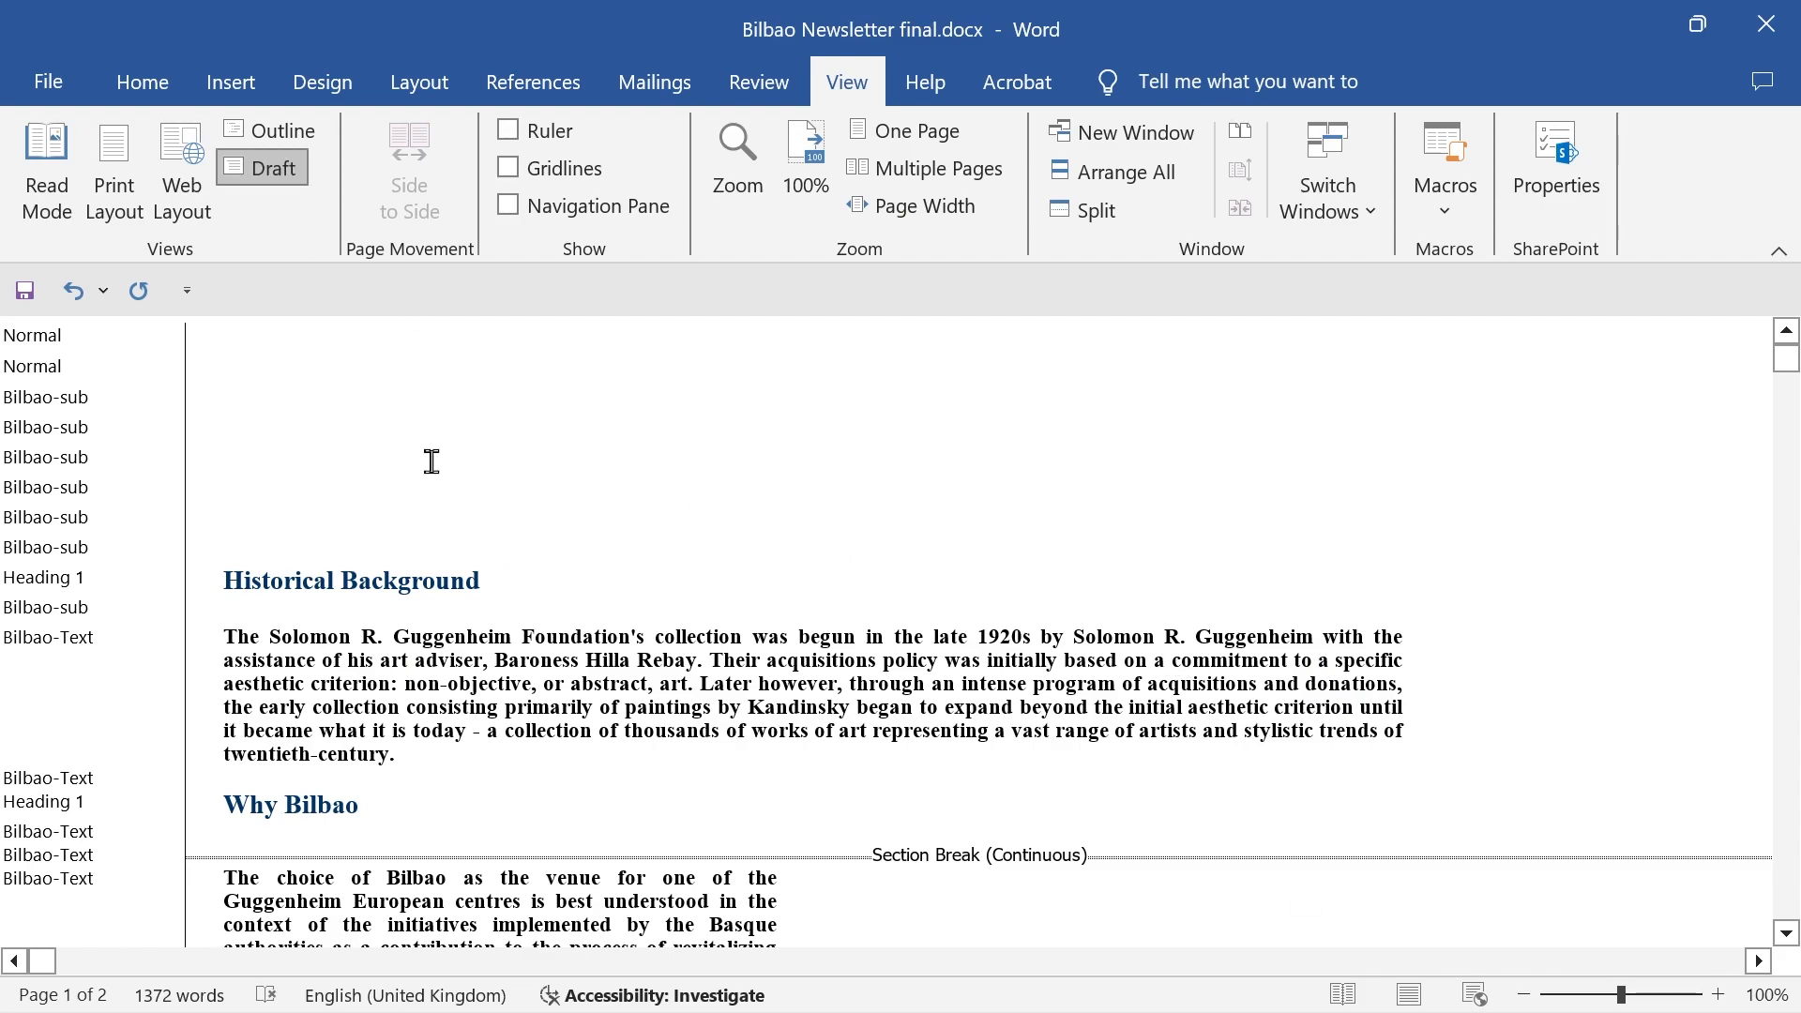
click(315, 580)
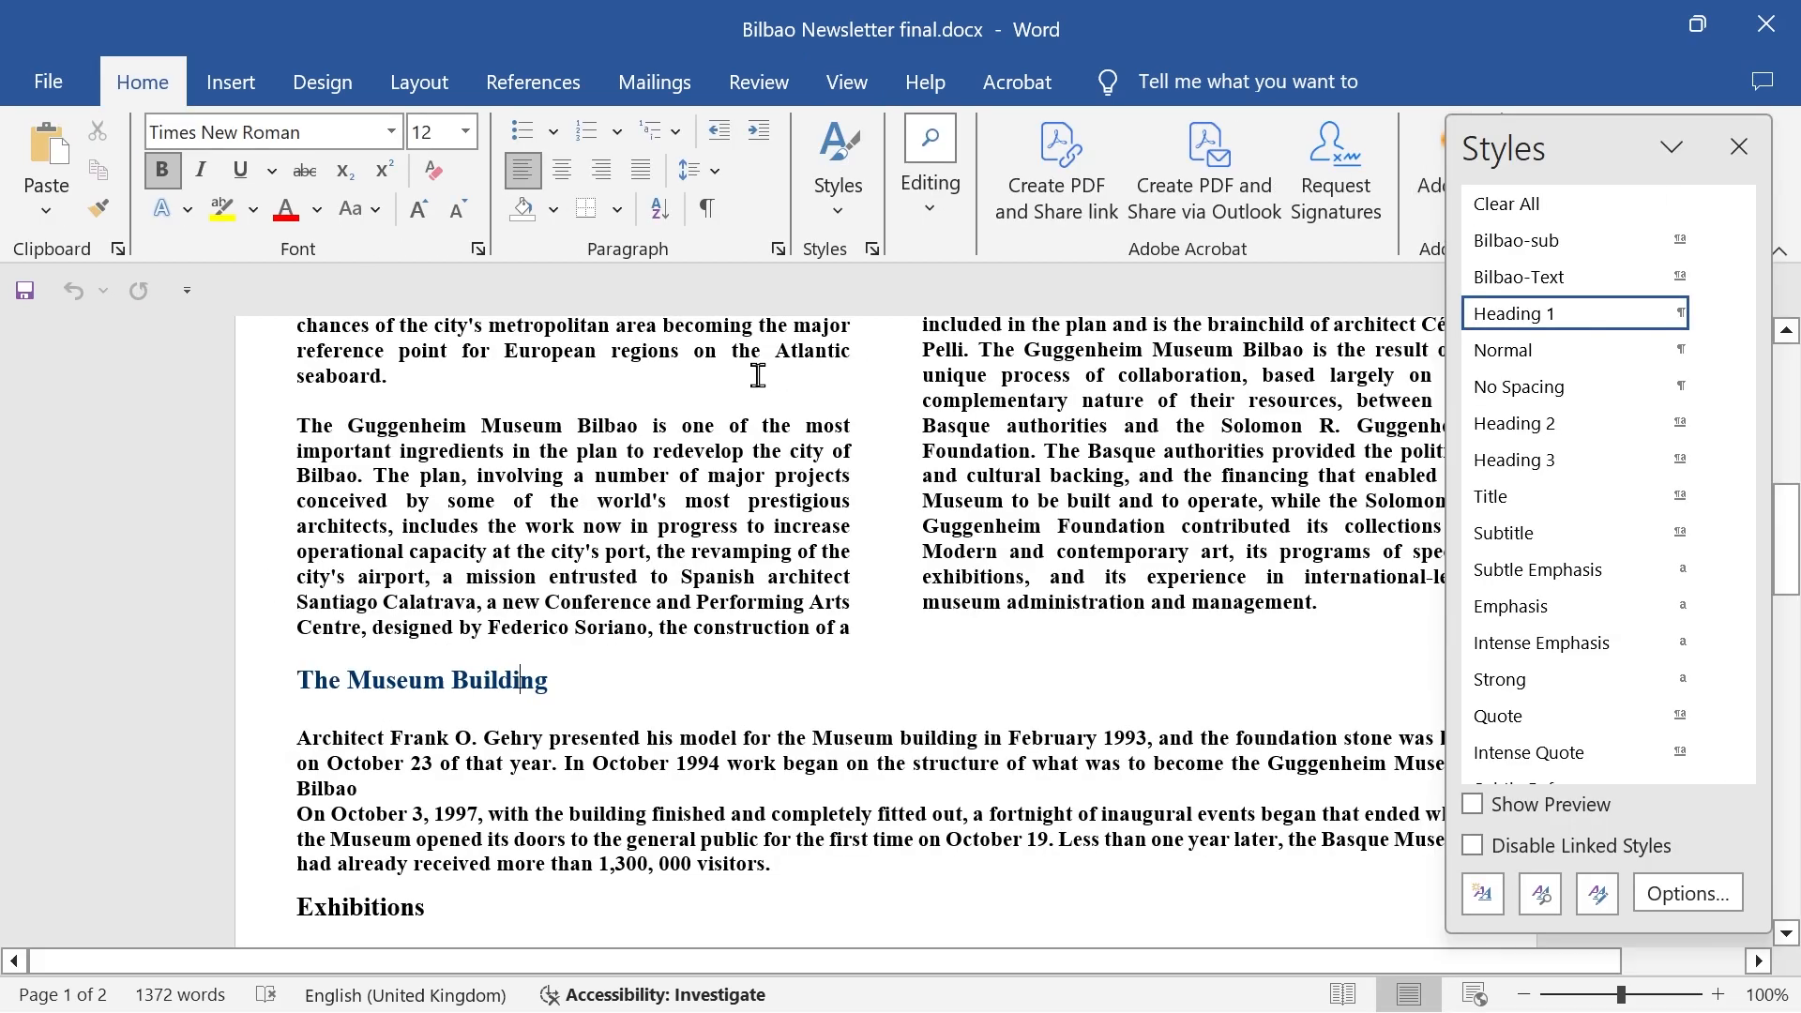
Review the Acrobat PDFMaker preferences, including the security, Word feature and bookmark conversion options
click(1018, 86)
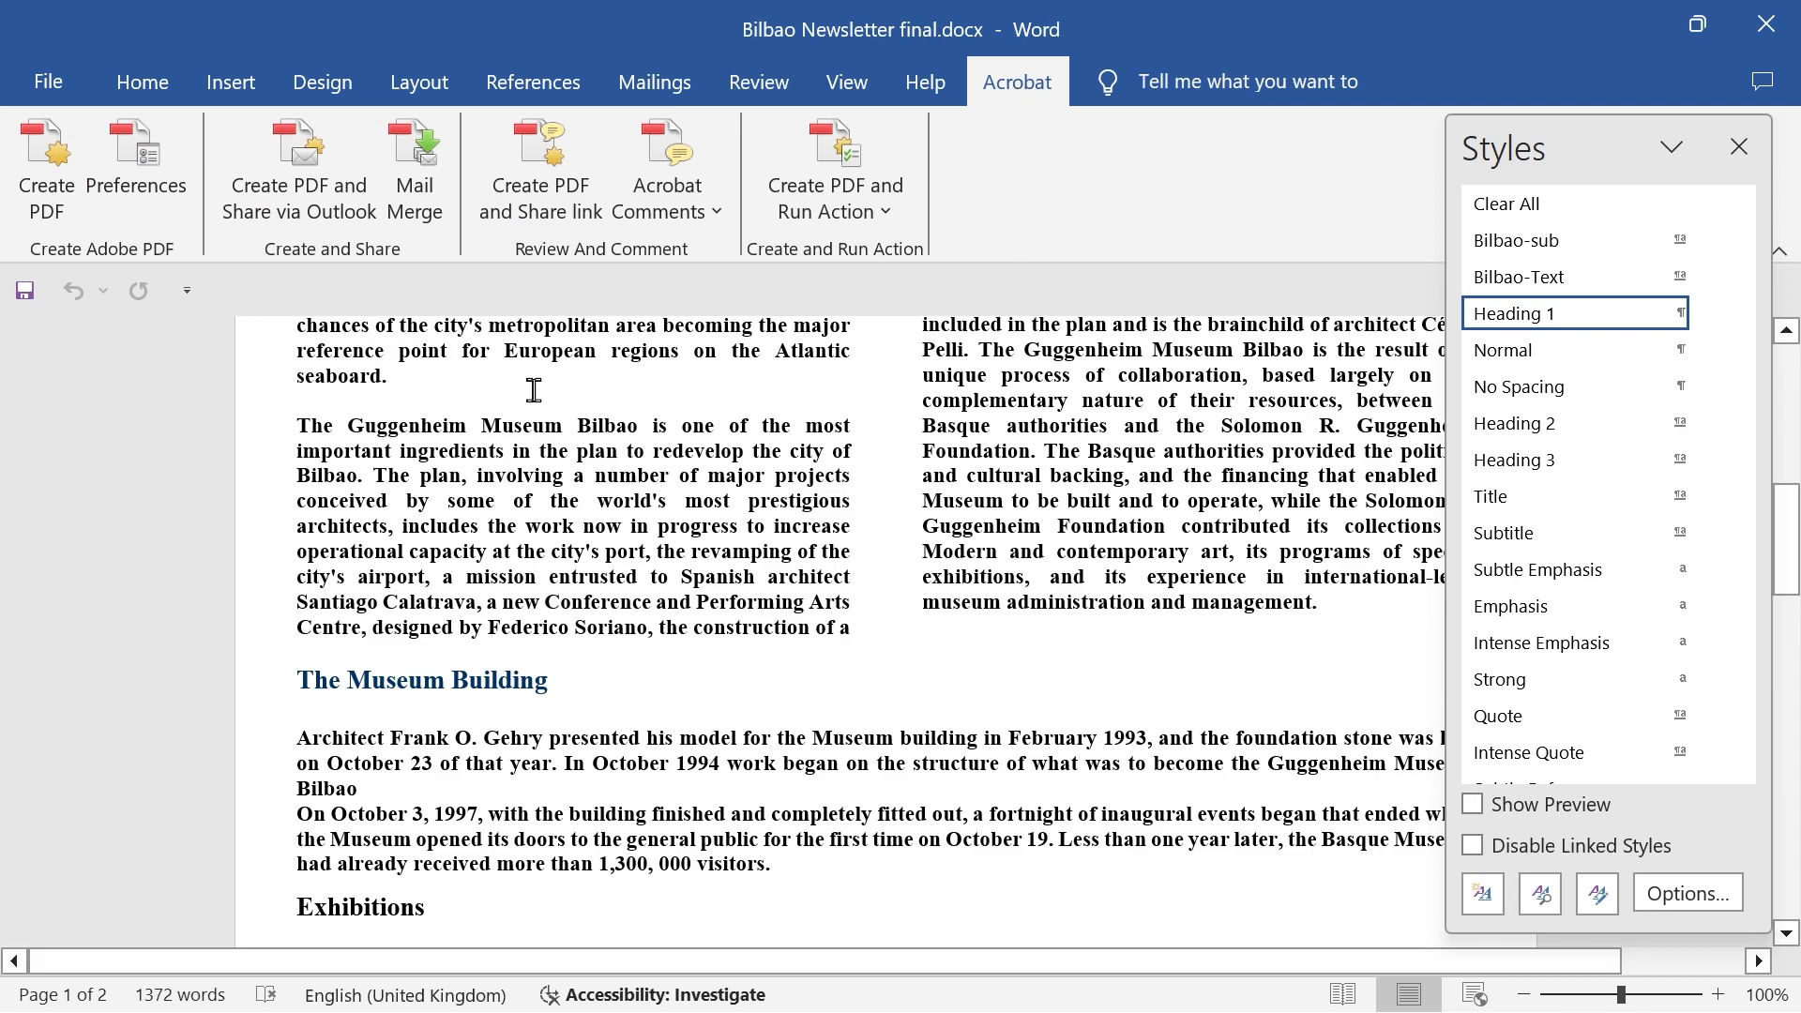
click(136, 181)
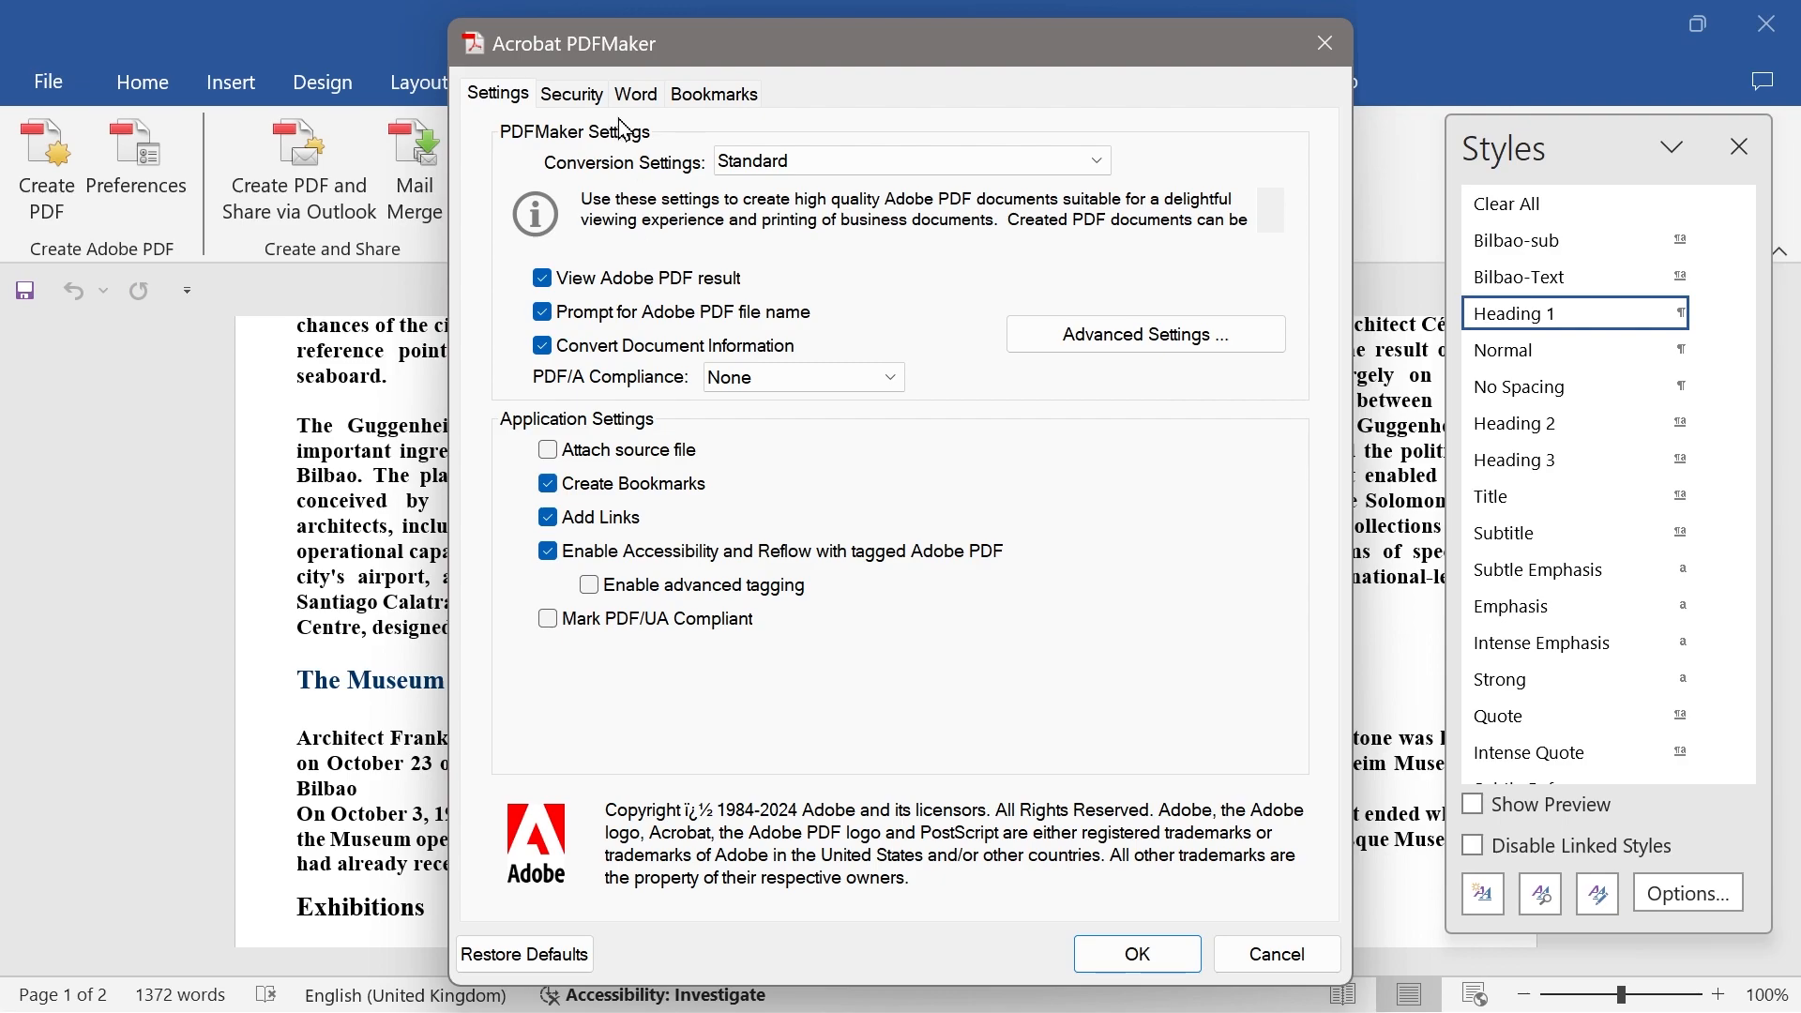
click(575, 95)
click(638, 97)
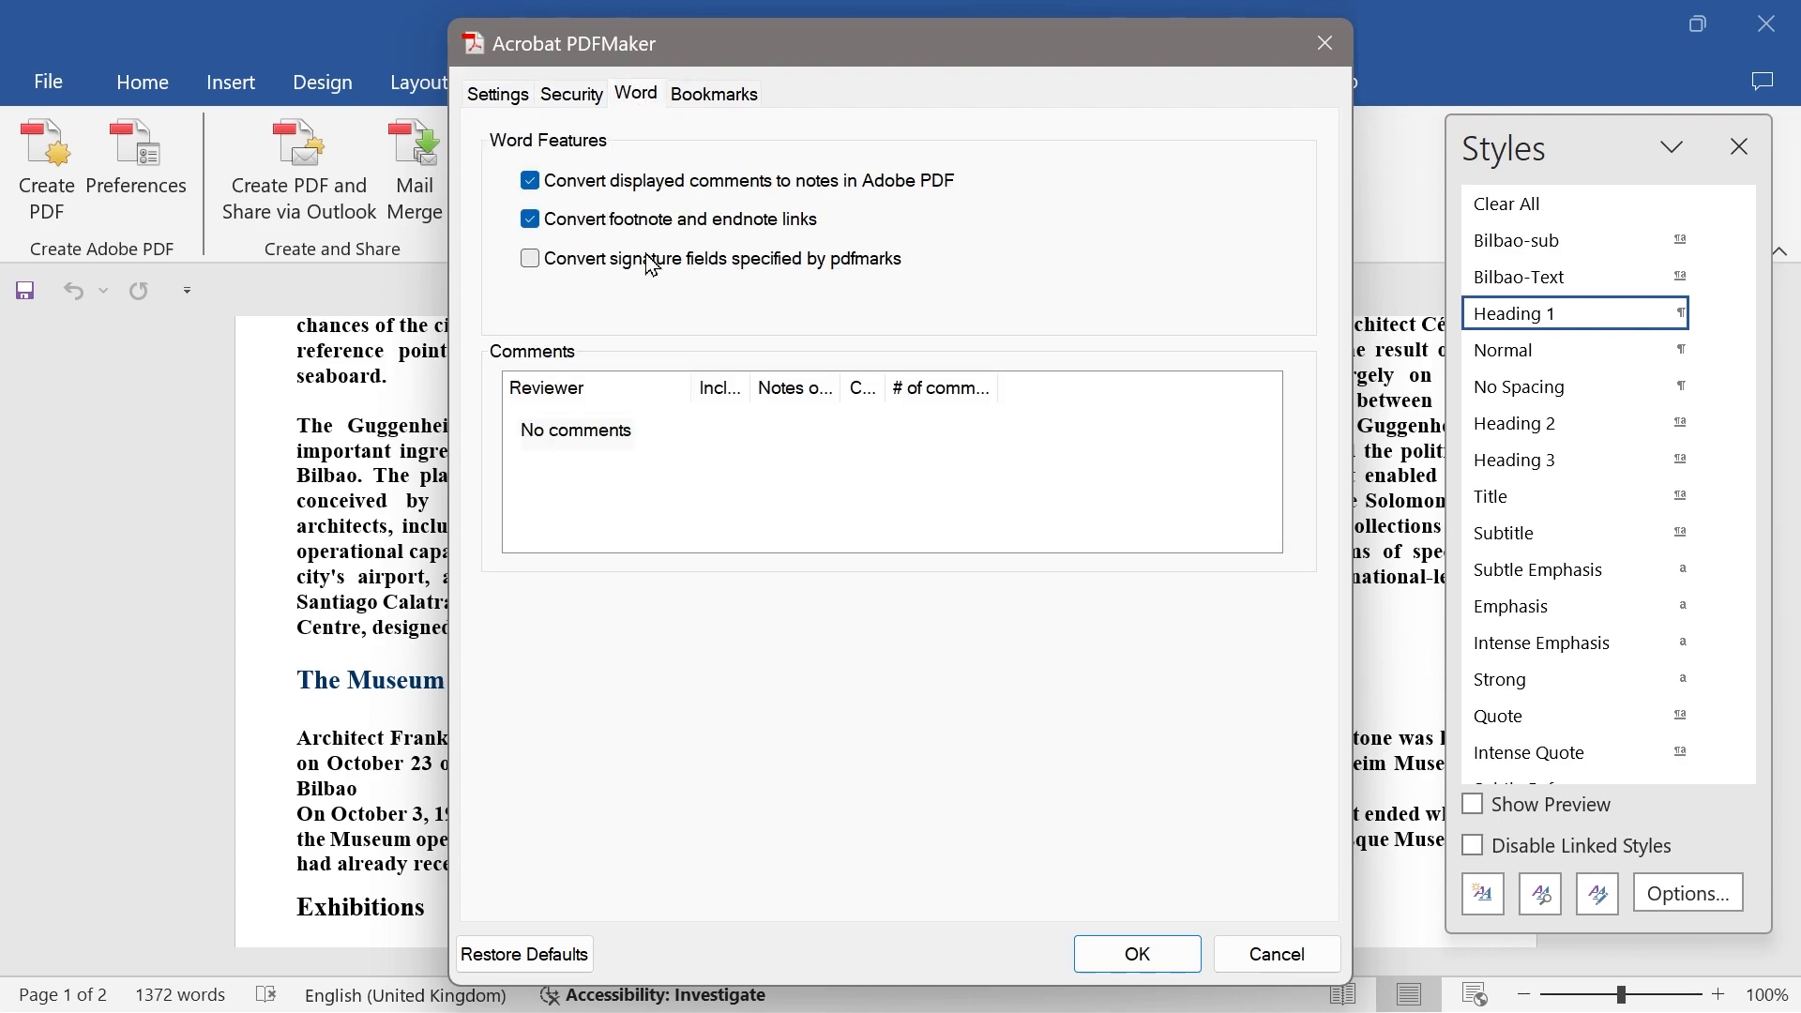
click(709, 98)
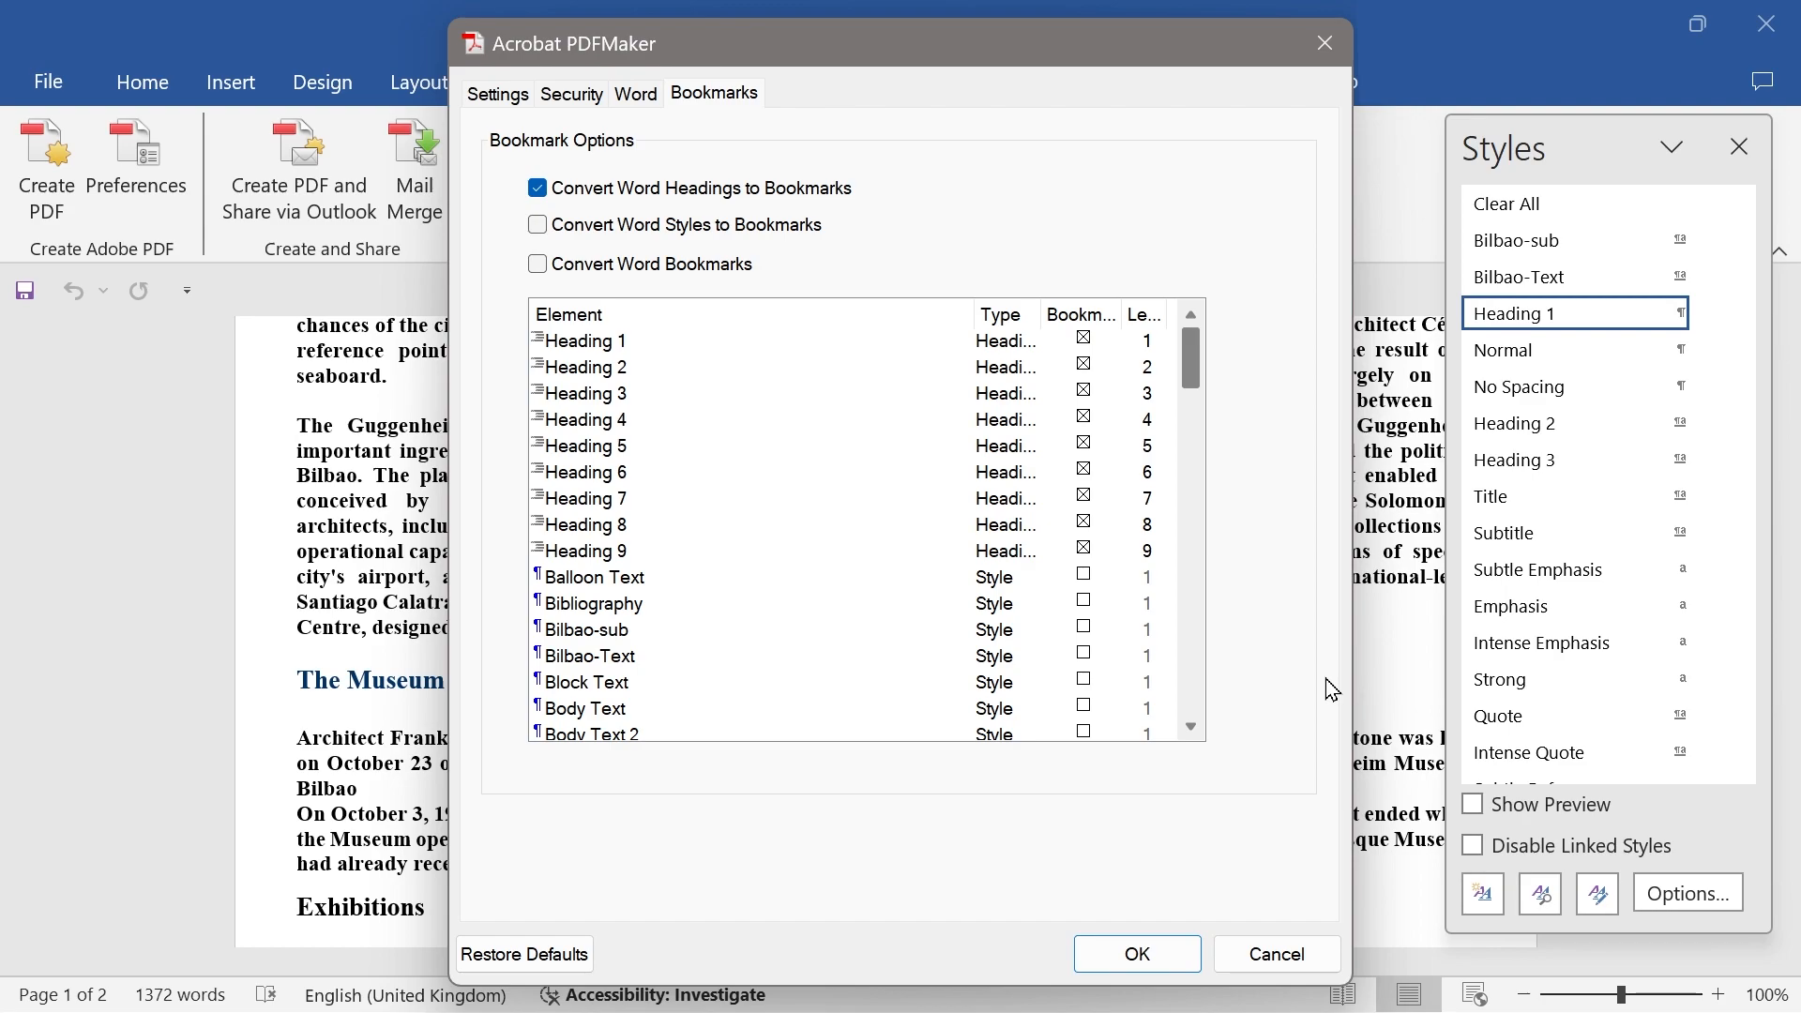
Widen the element type column and enable converting Word styles to bookmarks in the PDF conversion preferences
click(643, 355)
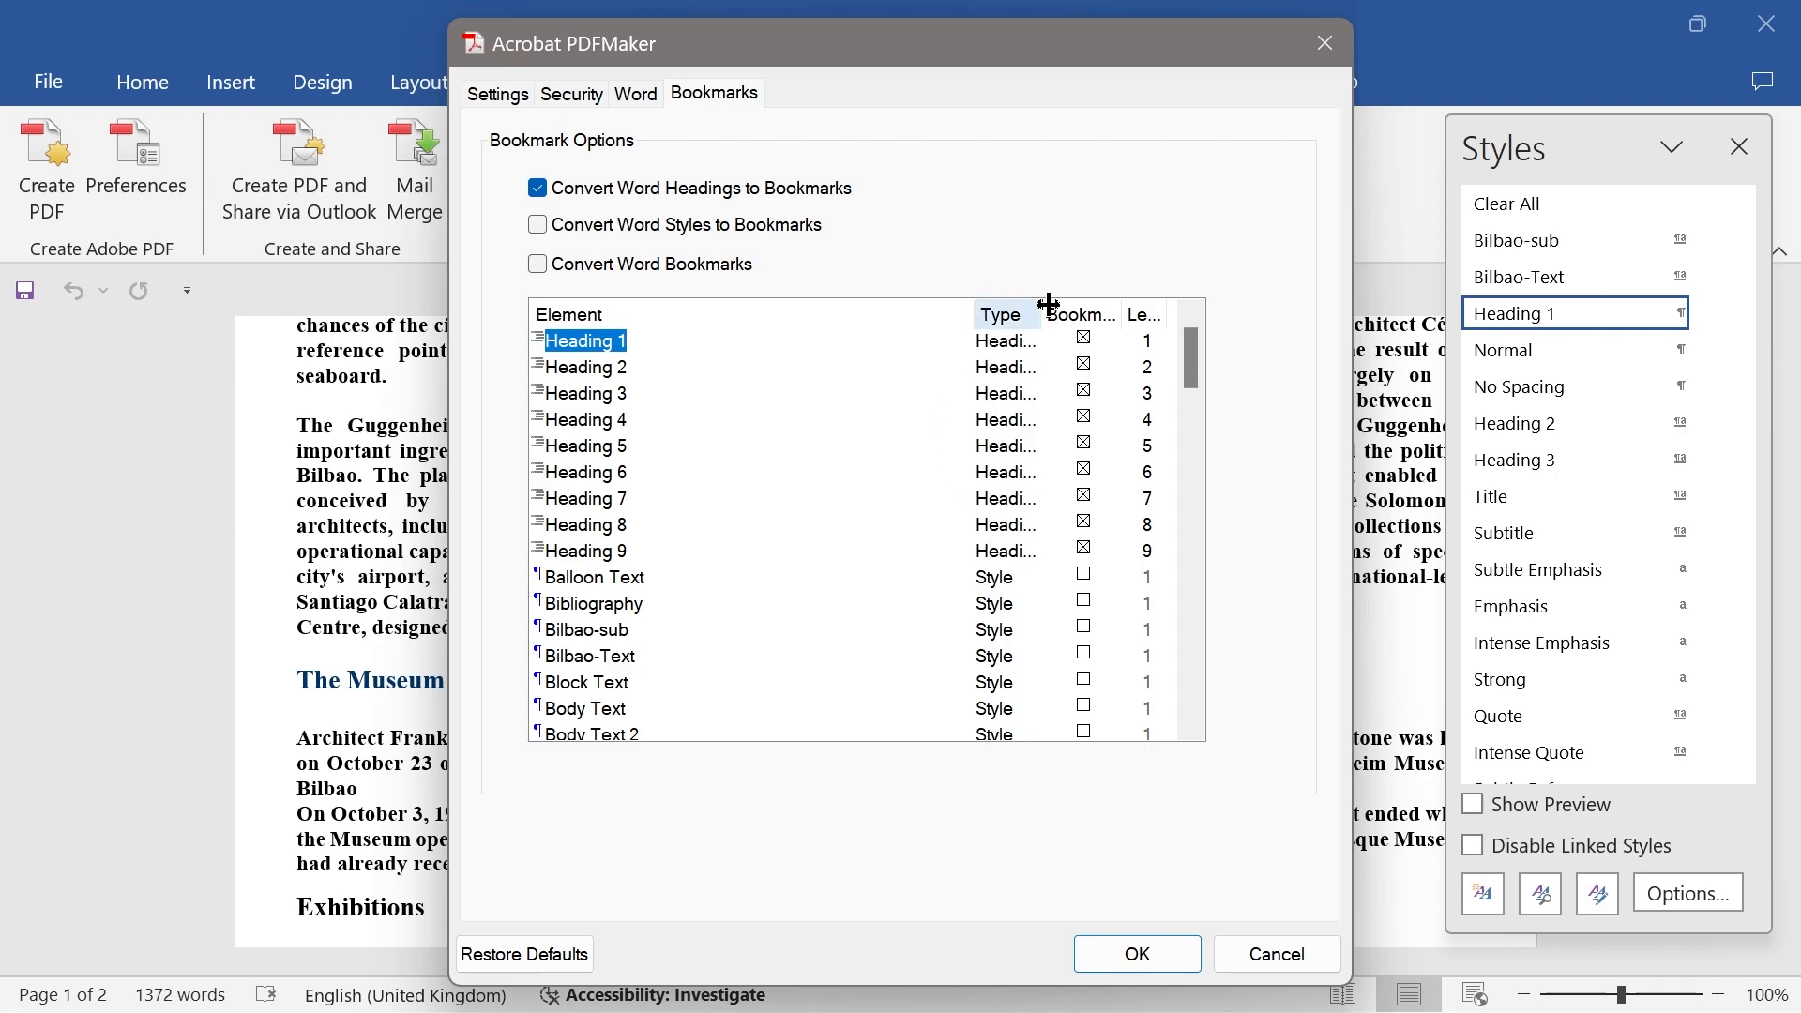
mouse_move(1049, 321)
mouse_down()
mouse_move(1126, 324)
mouse_move(1055, 324)
mouse_up()
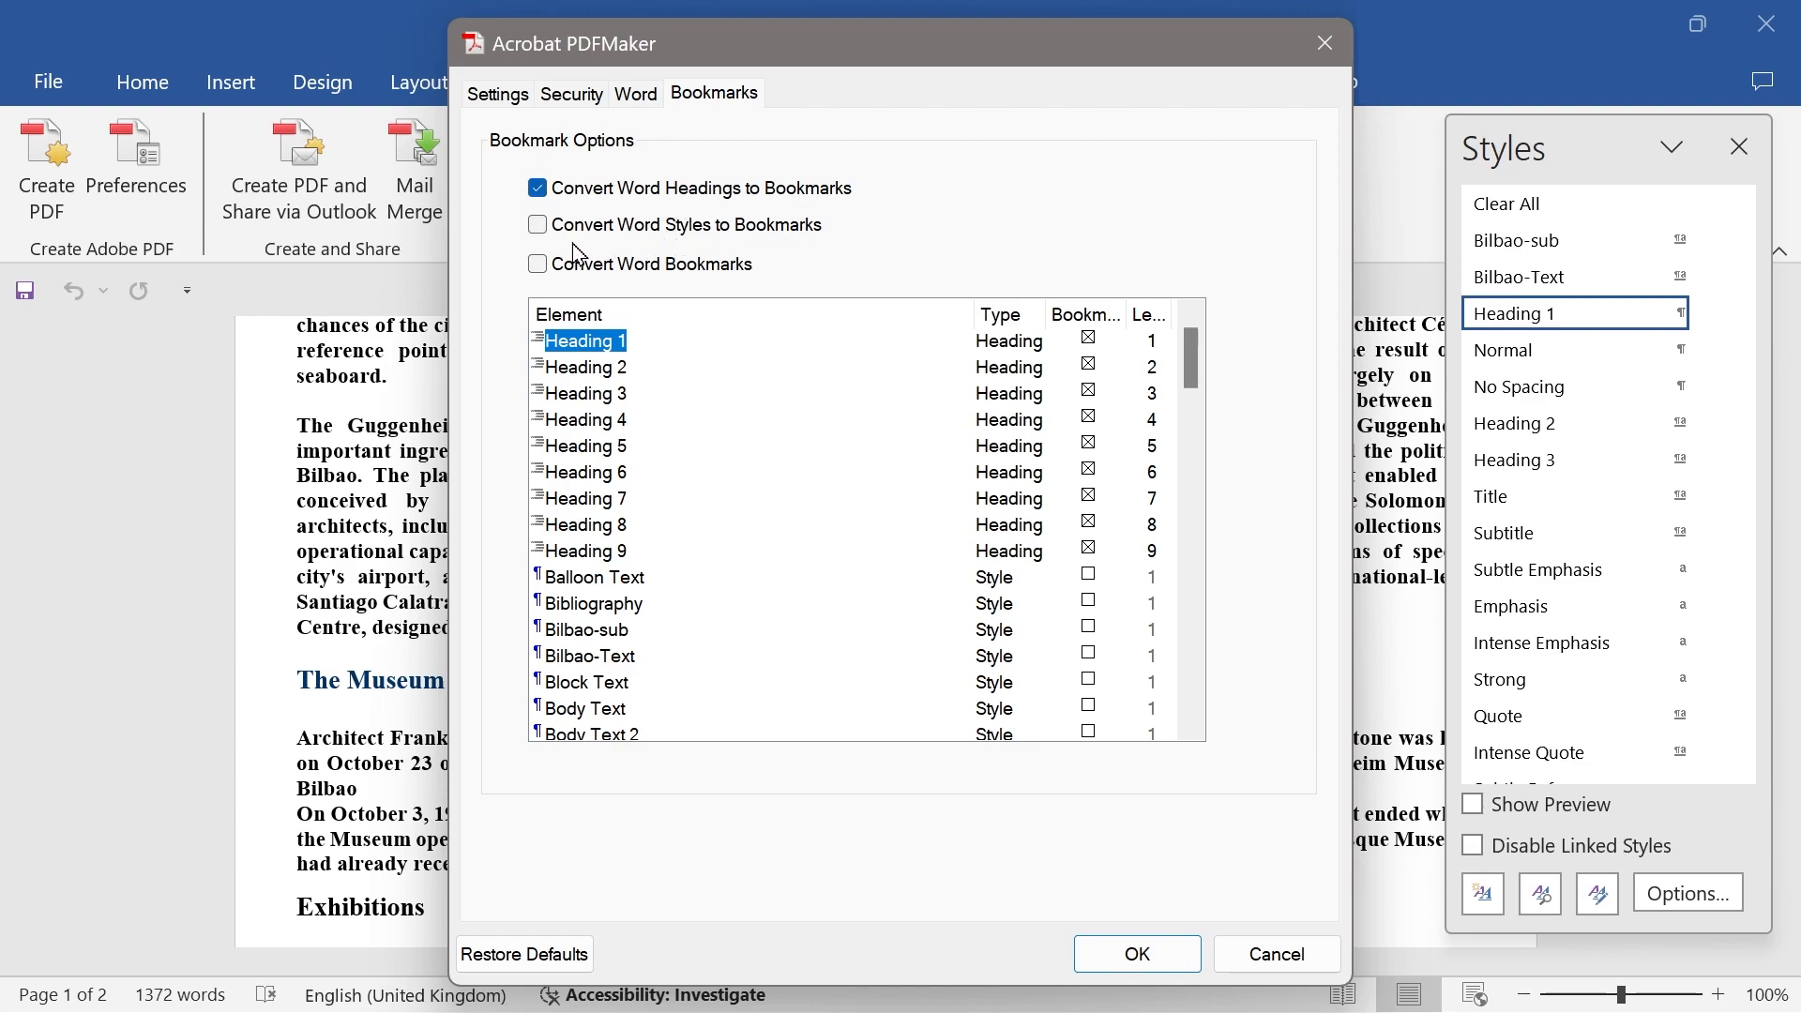
click(538, 225)
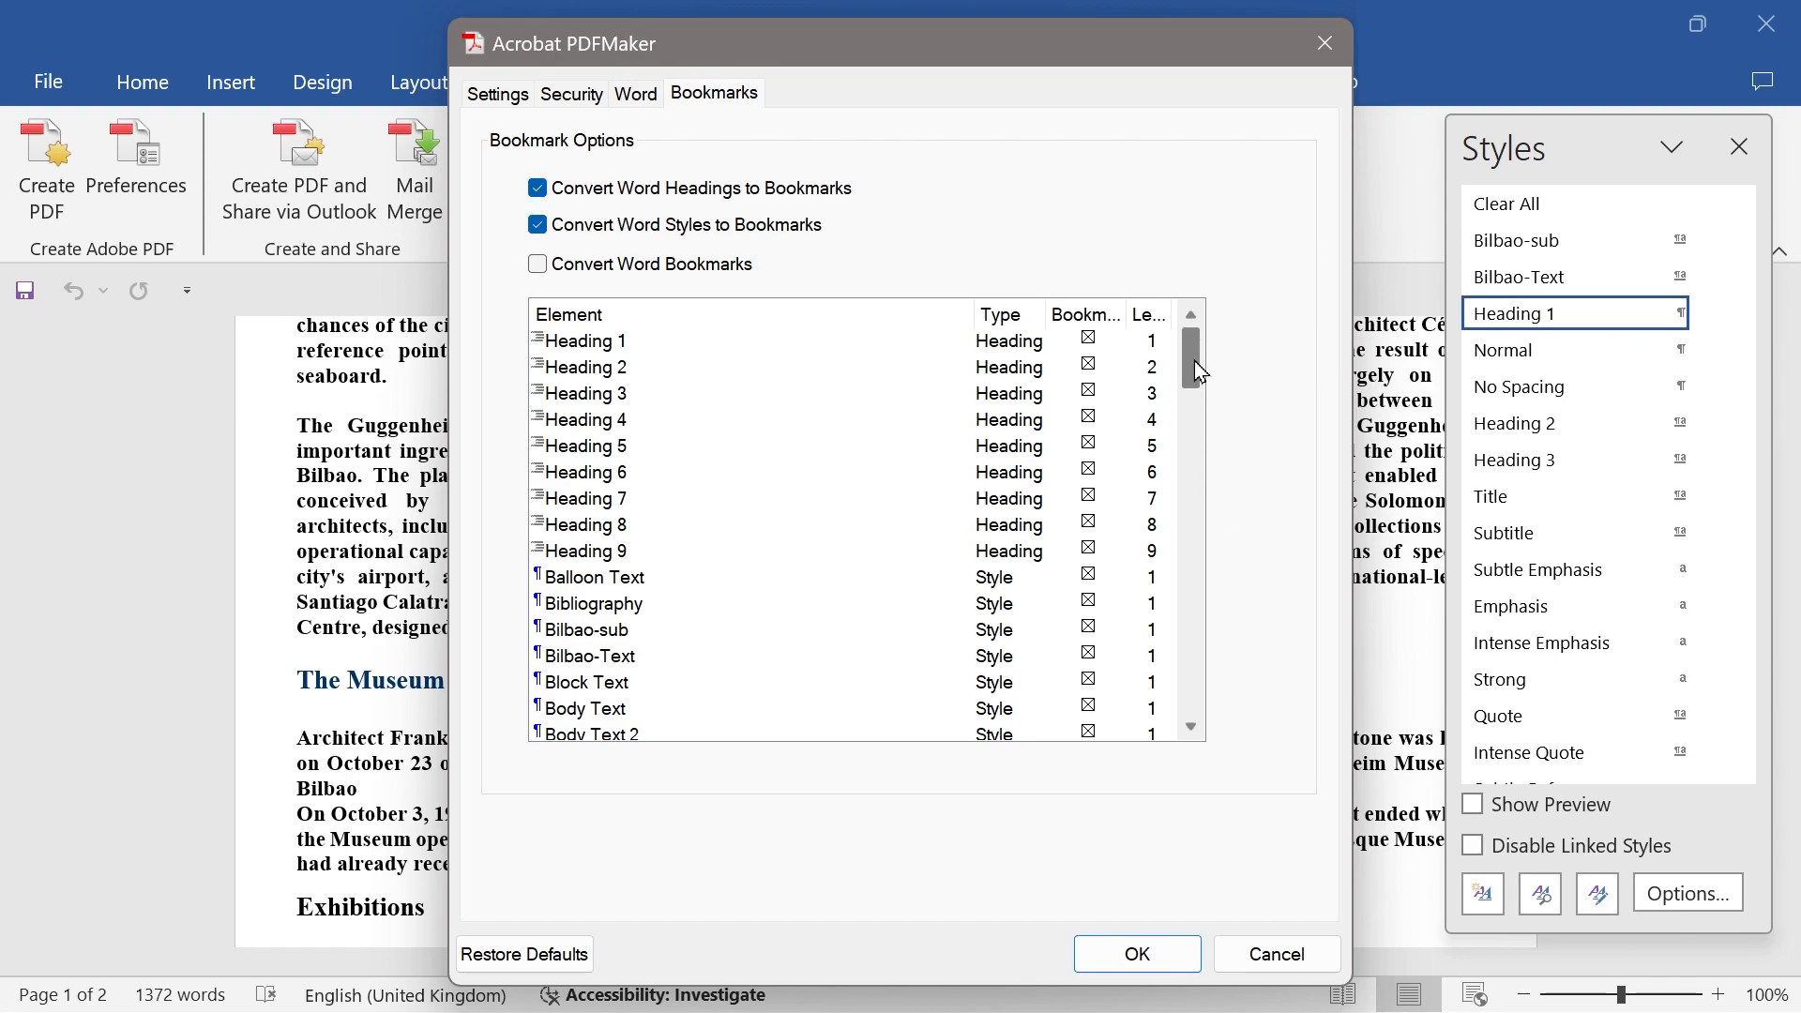
drag(1192, 342, 1259, 553)
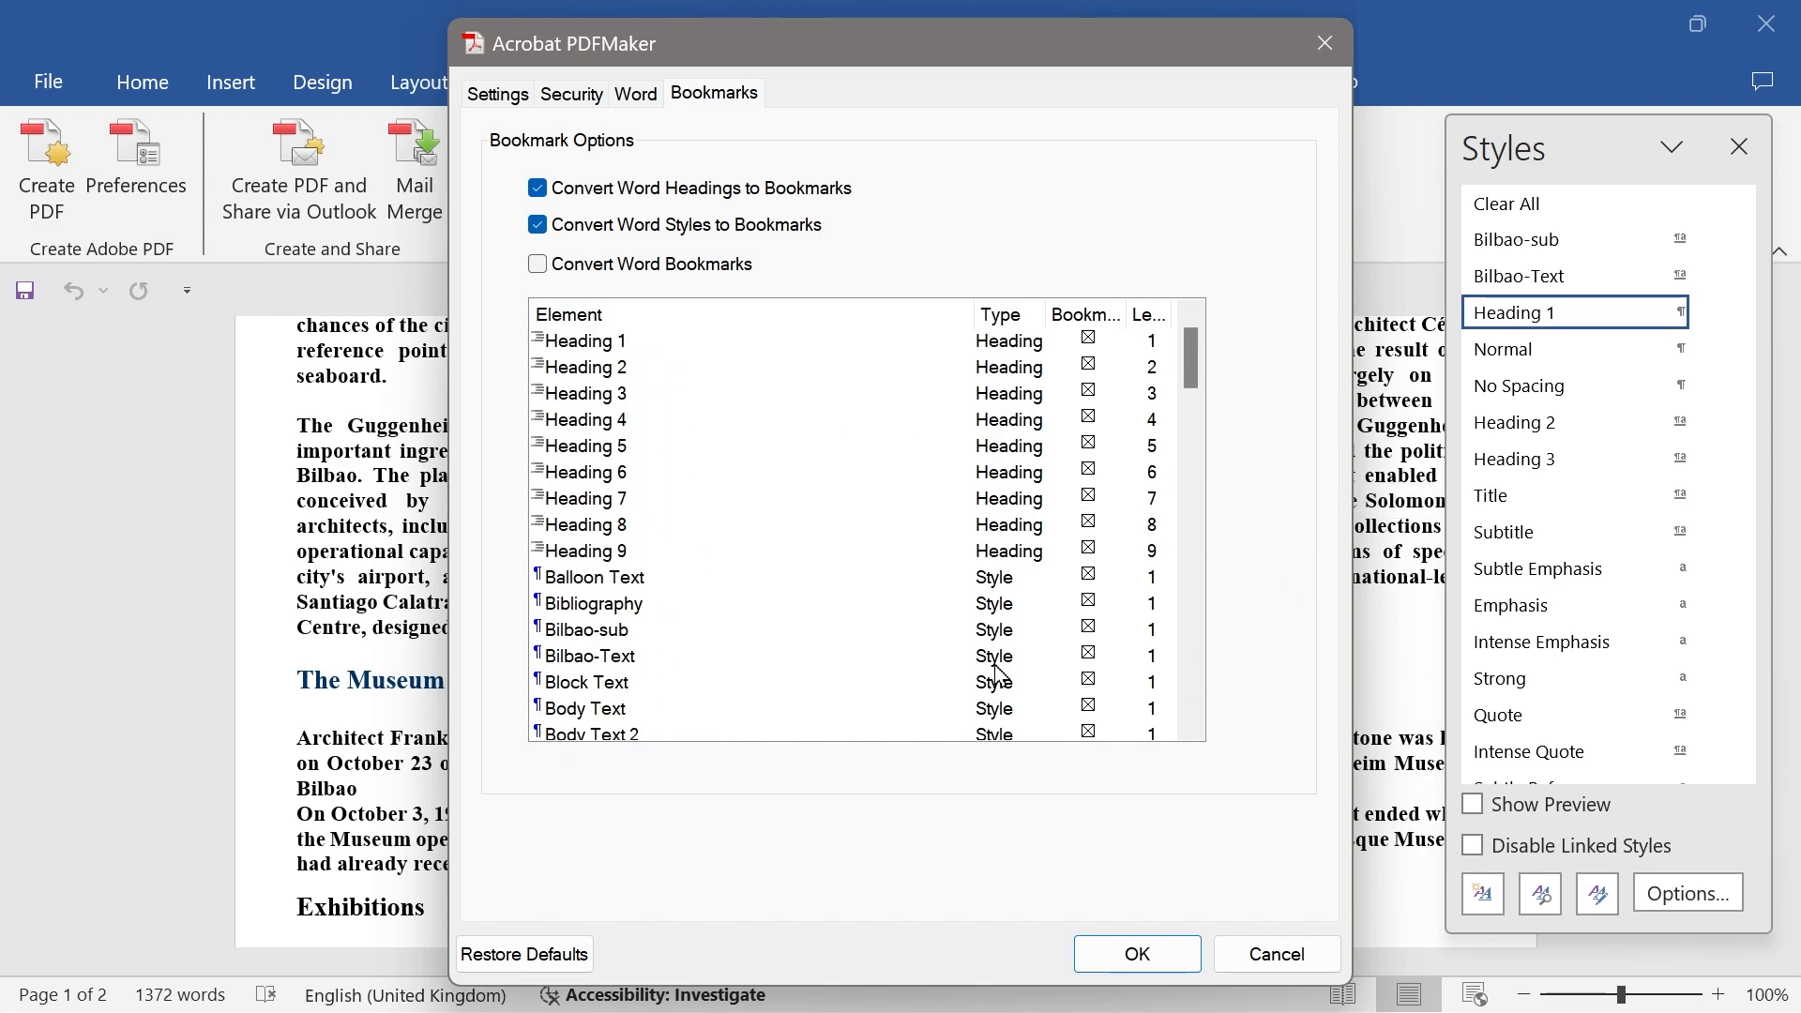
click(1138, 952)
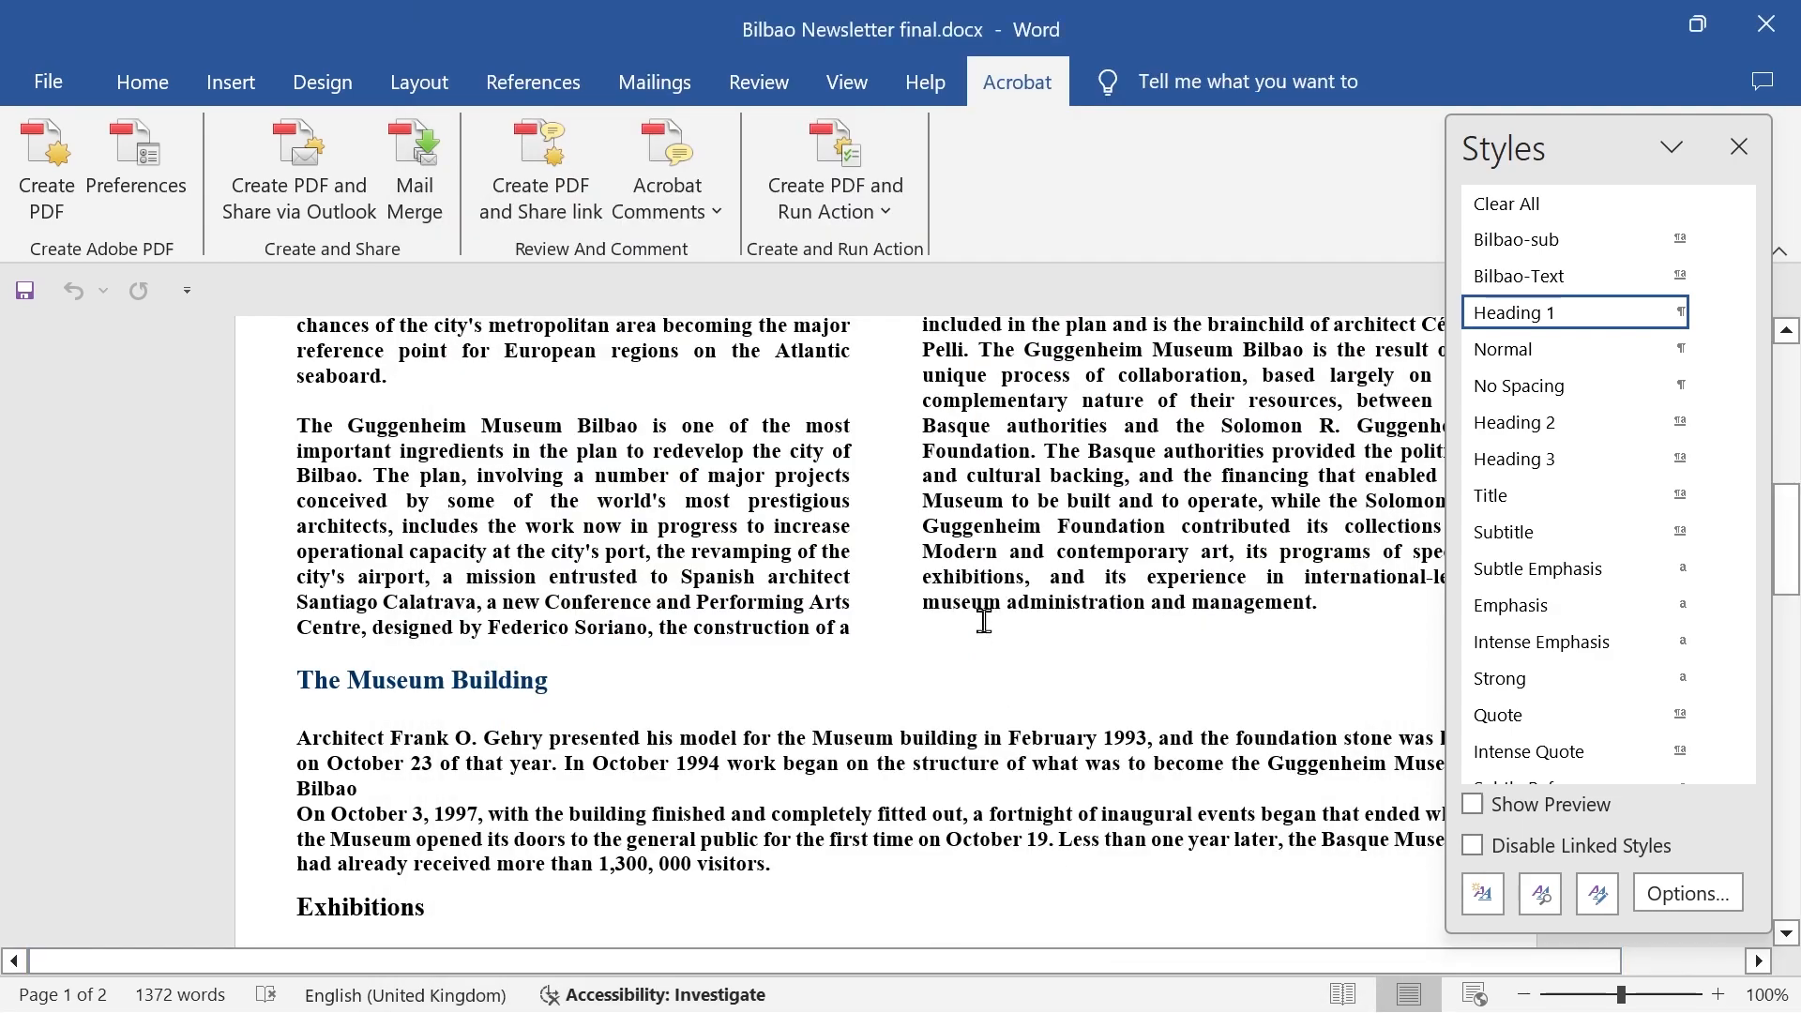
Create the PDF pdfmakerbilbao.pdf from the newsletter and show the conversion details
click(45, 168)
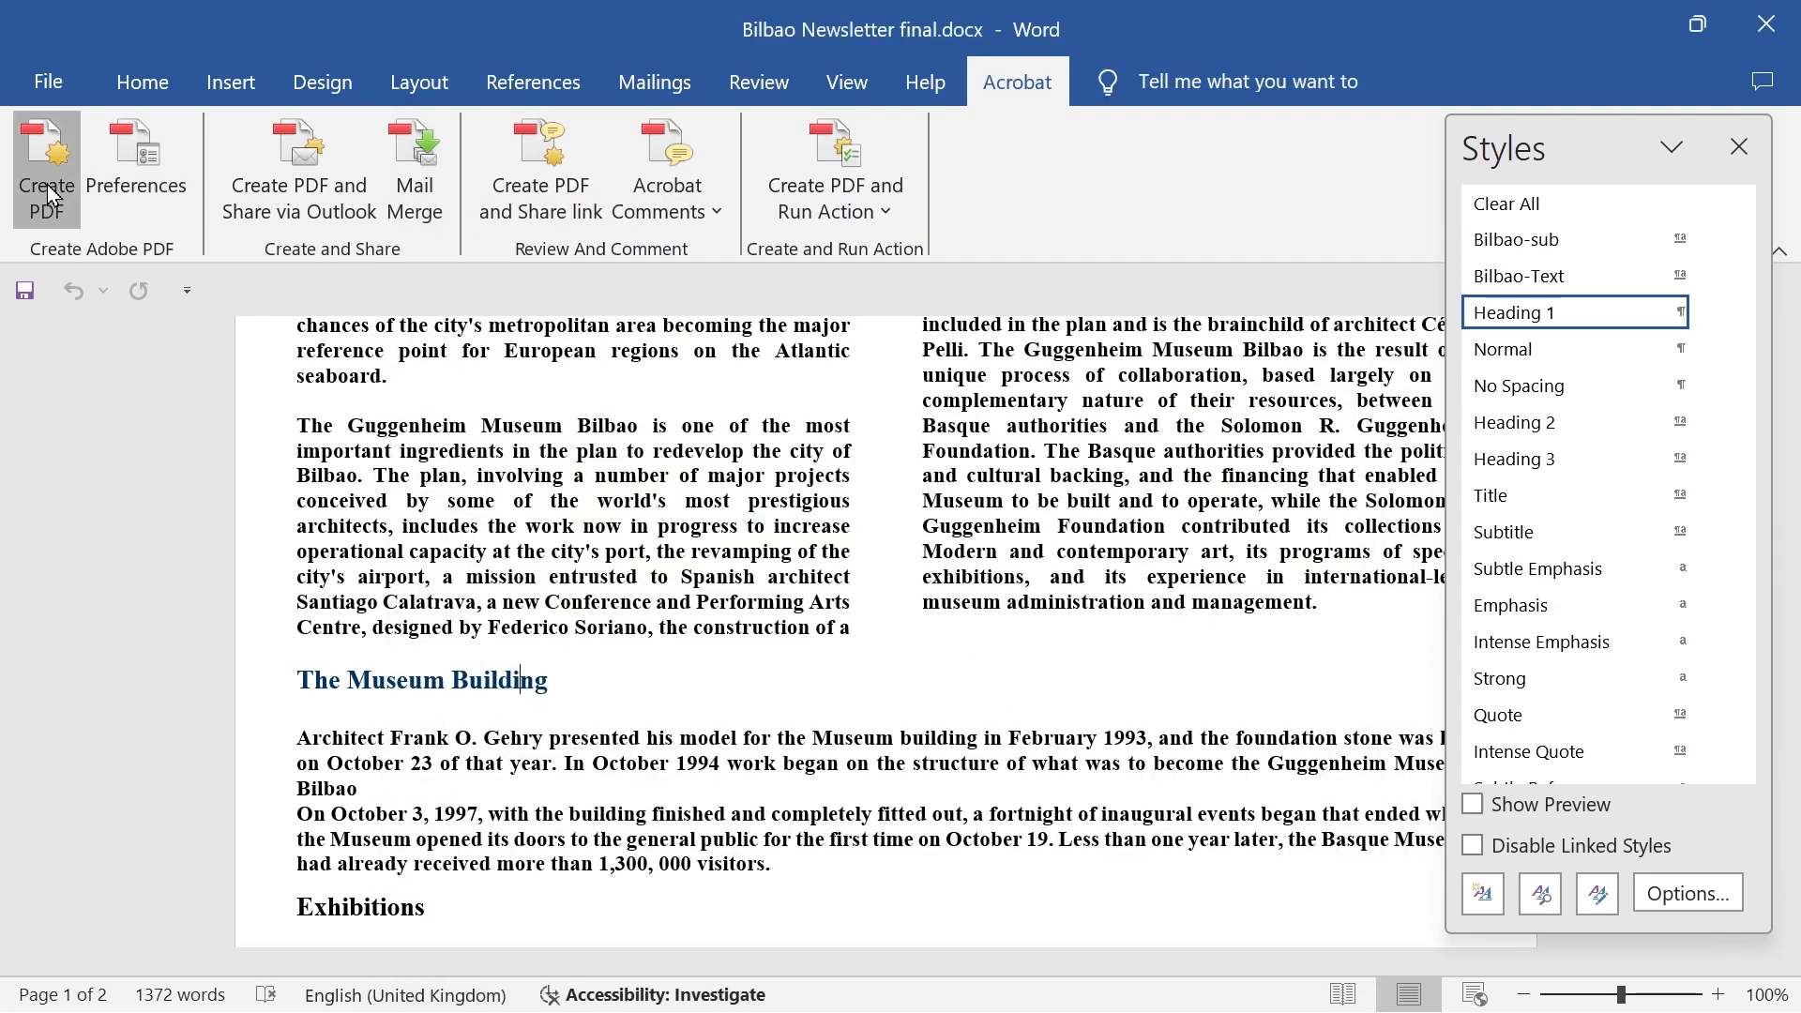
click(994, 644)
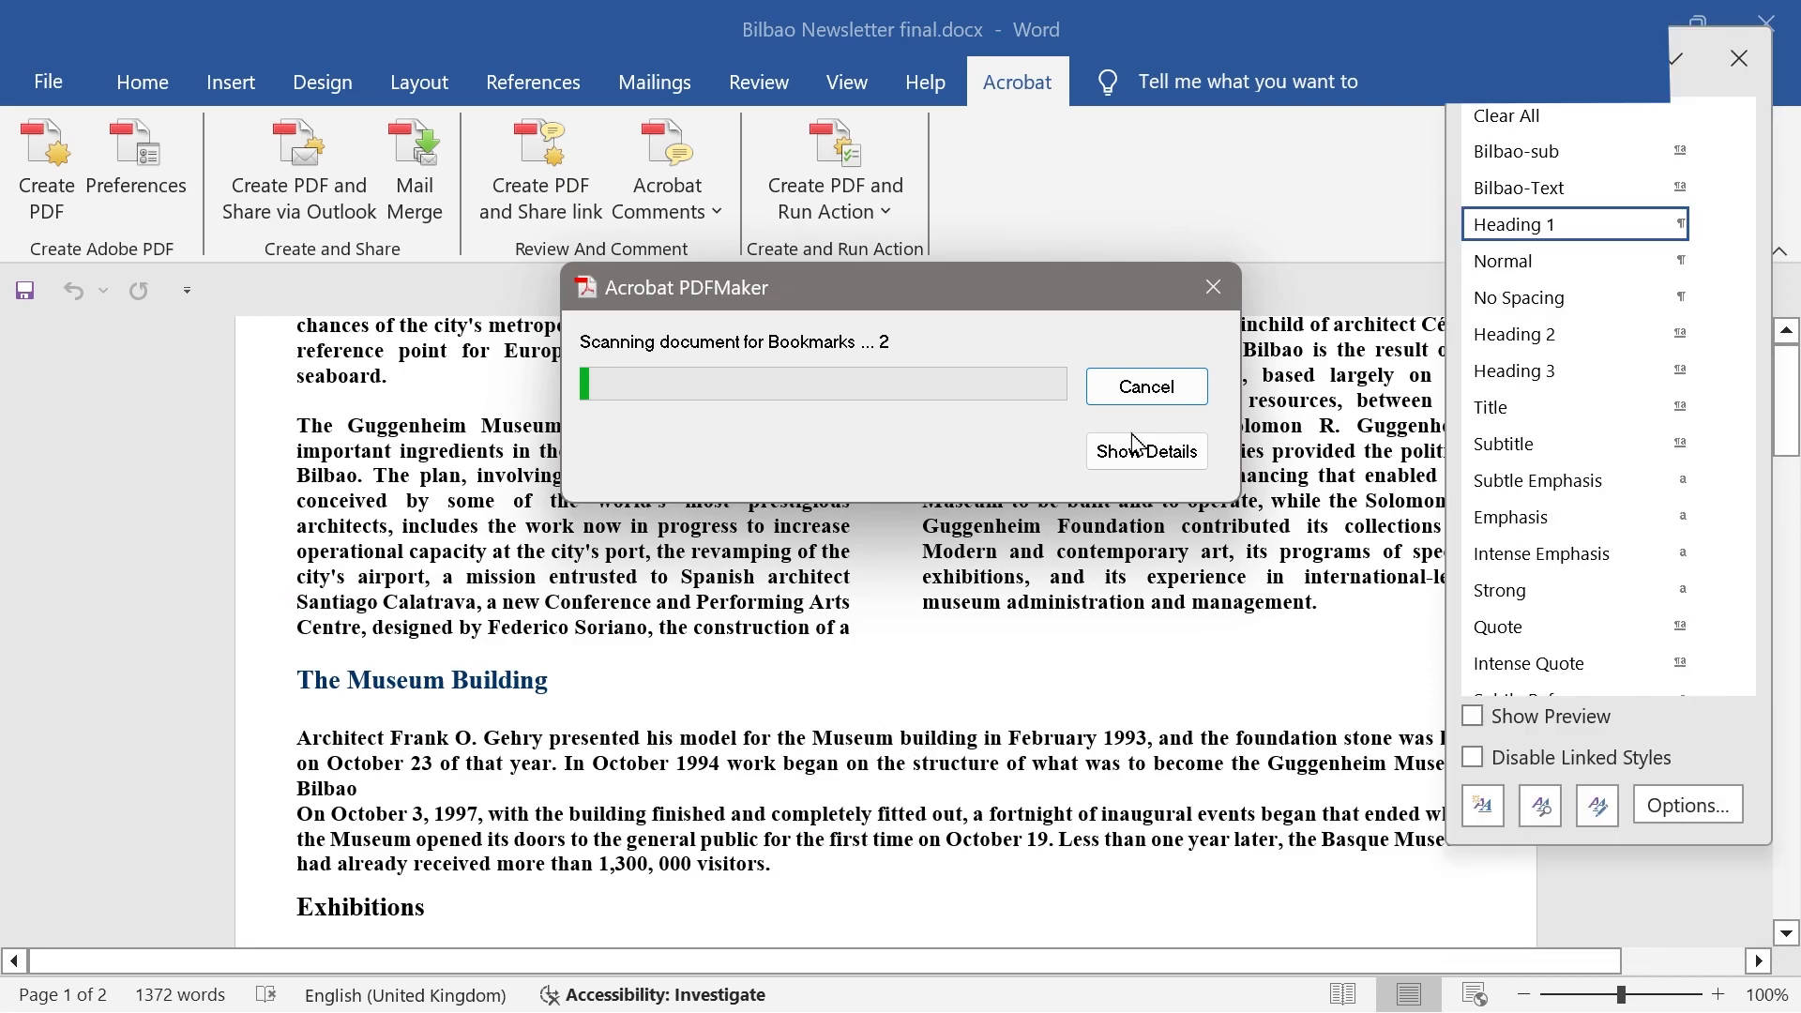
click(1138, 451)
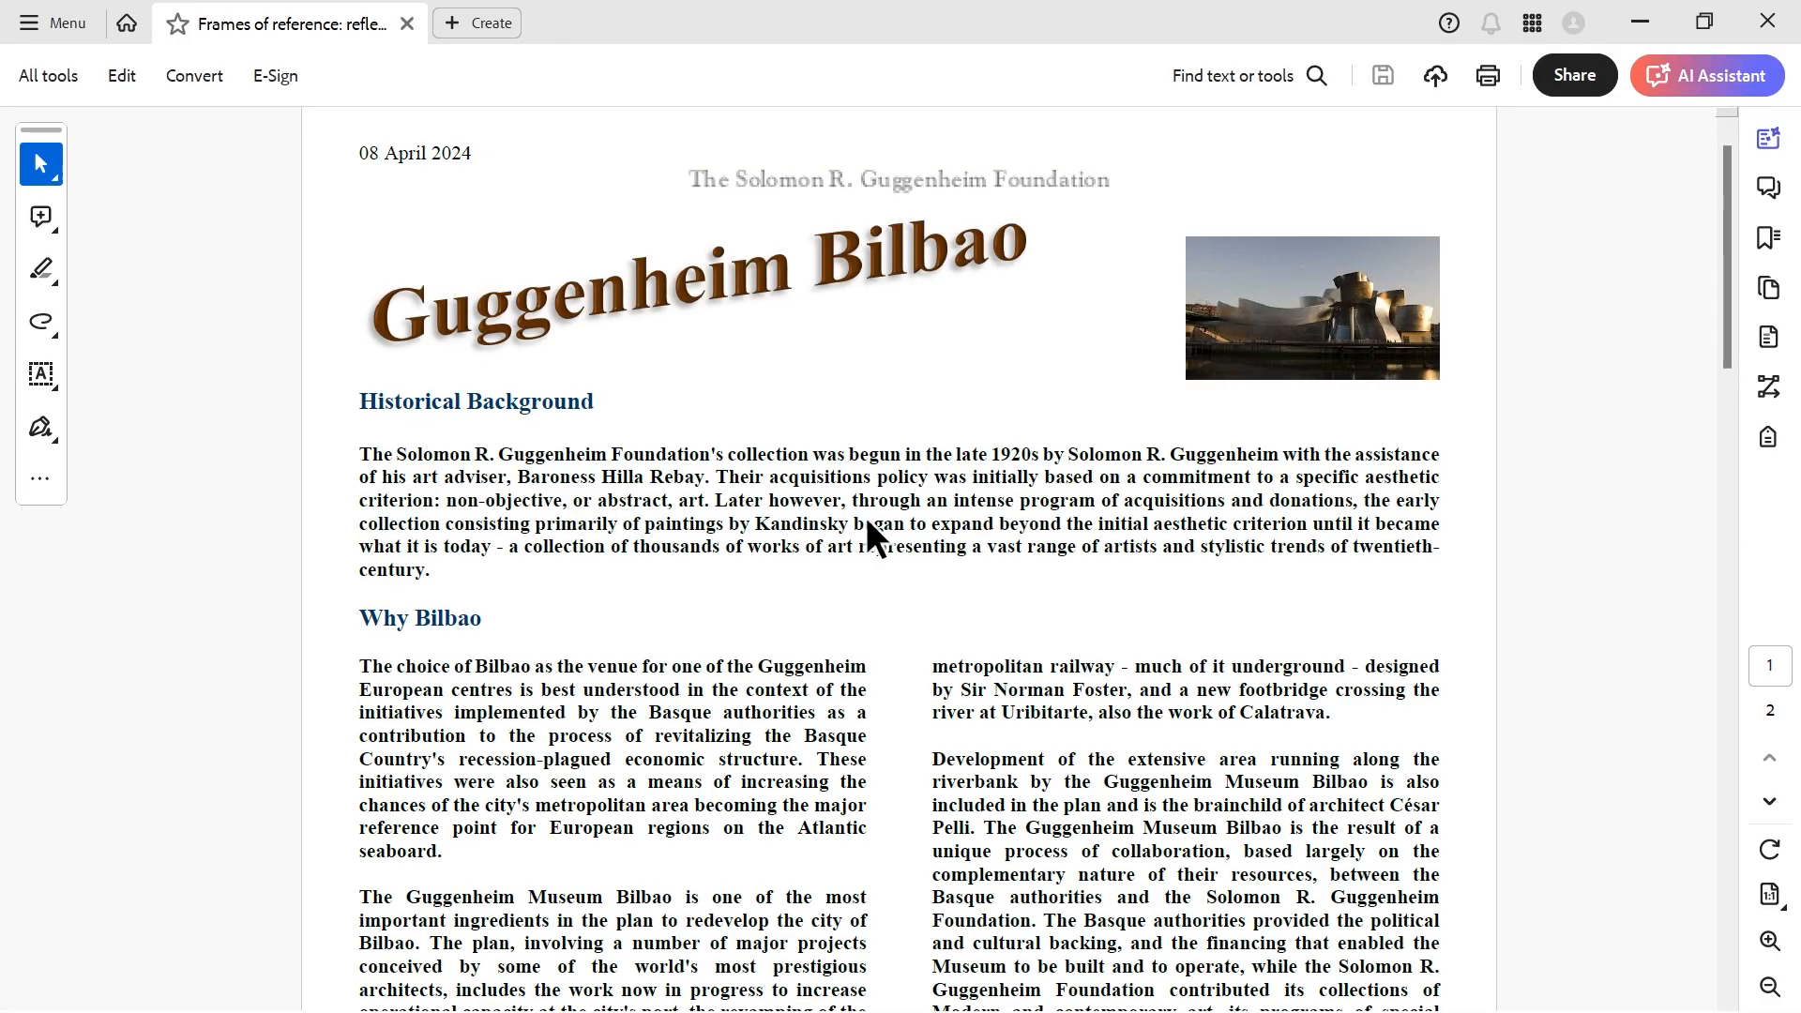
Look through both pages of the converted PDF and return to its beginning
scroll(865, 516, down, 15)
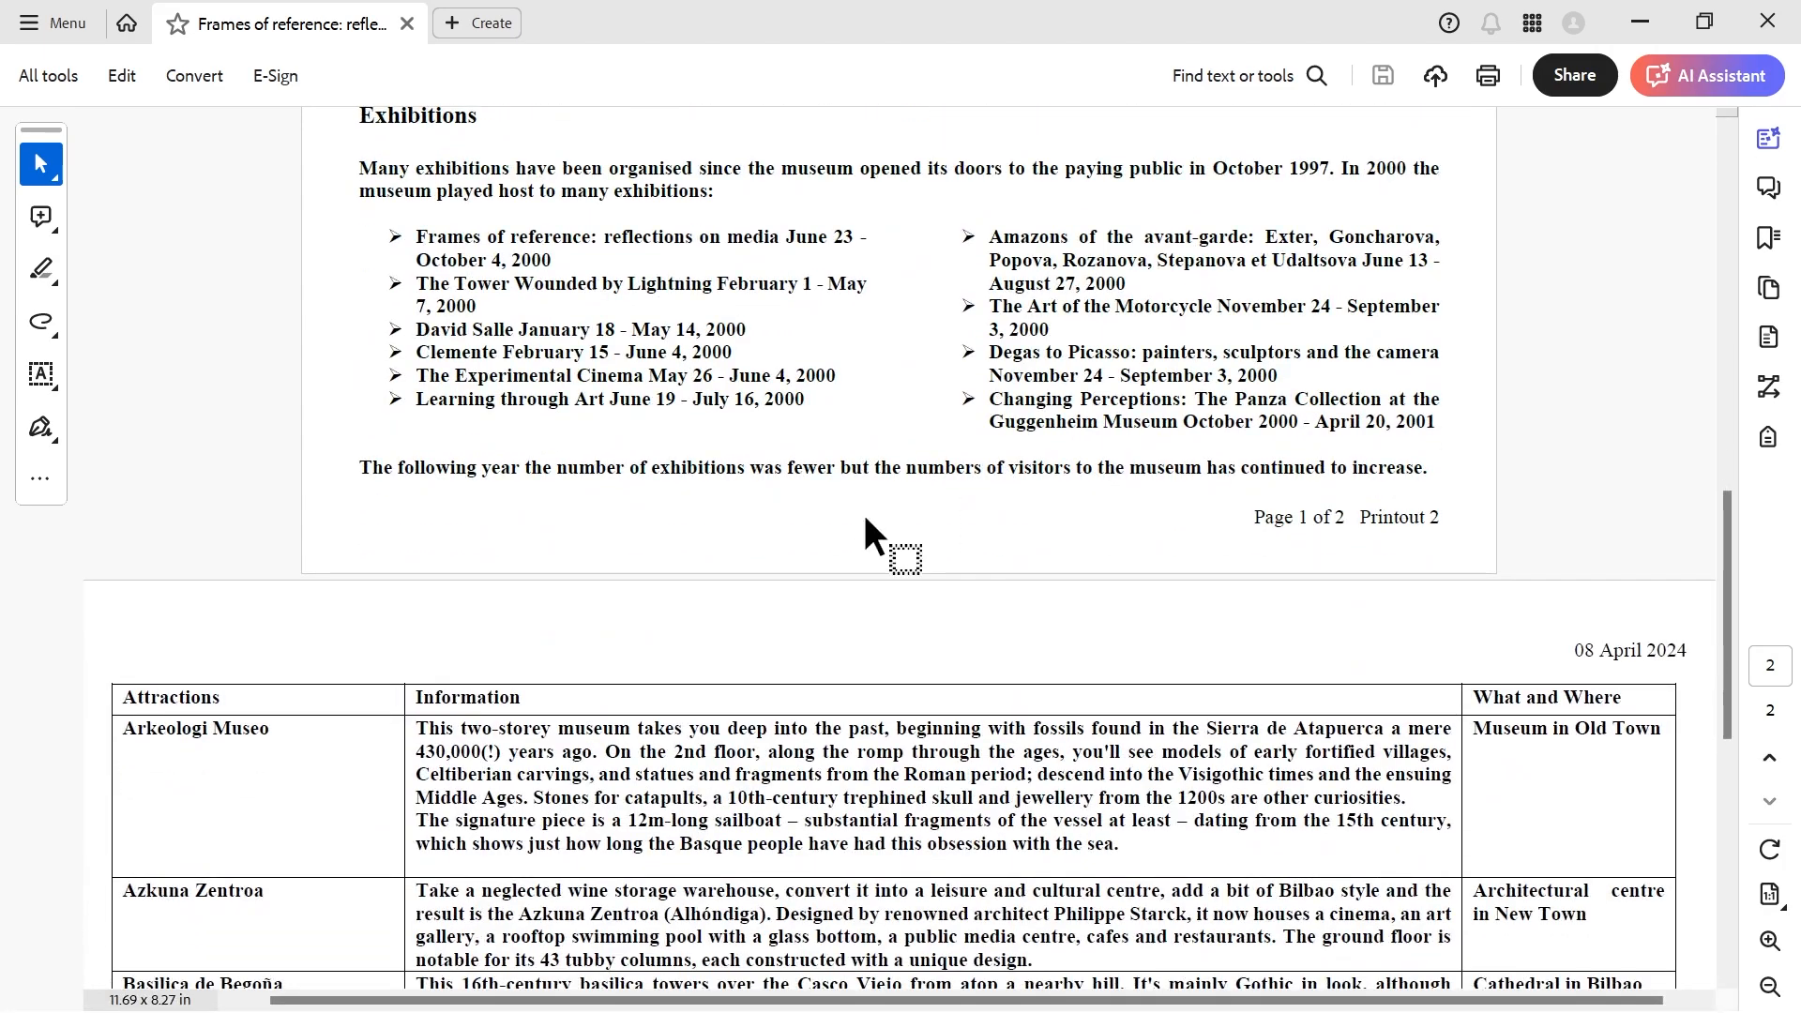
scroll(864, 514, down, 5)
key(Home)
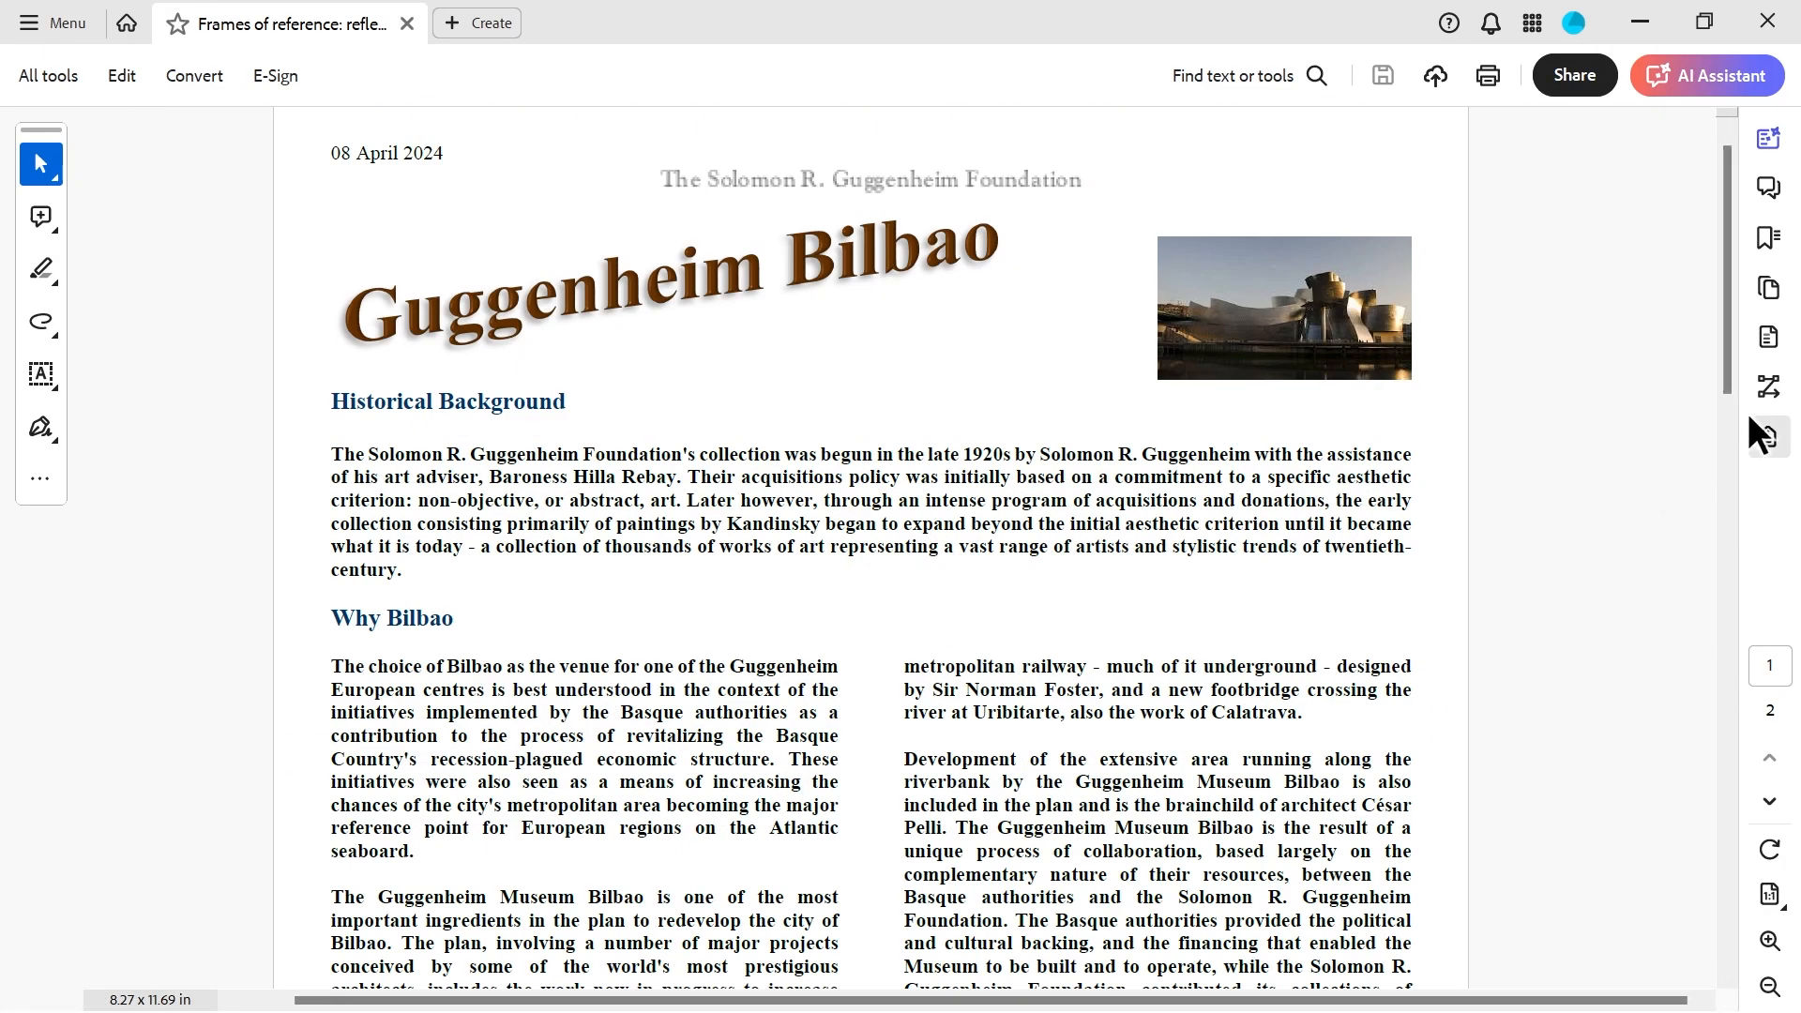
Examine the PDF's reading order on page 1, from the Historical Background heading to the Why Bilbao heading
click(1765, 394)
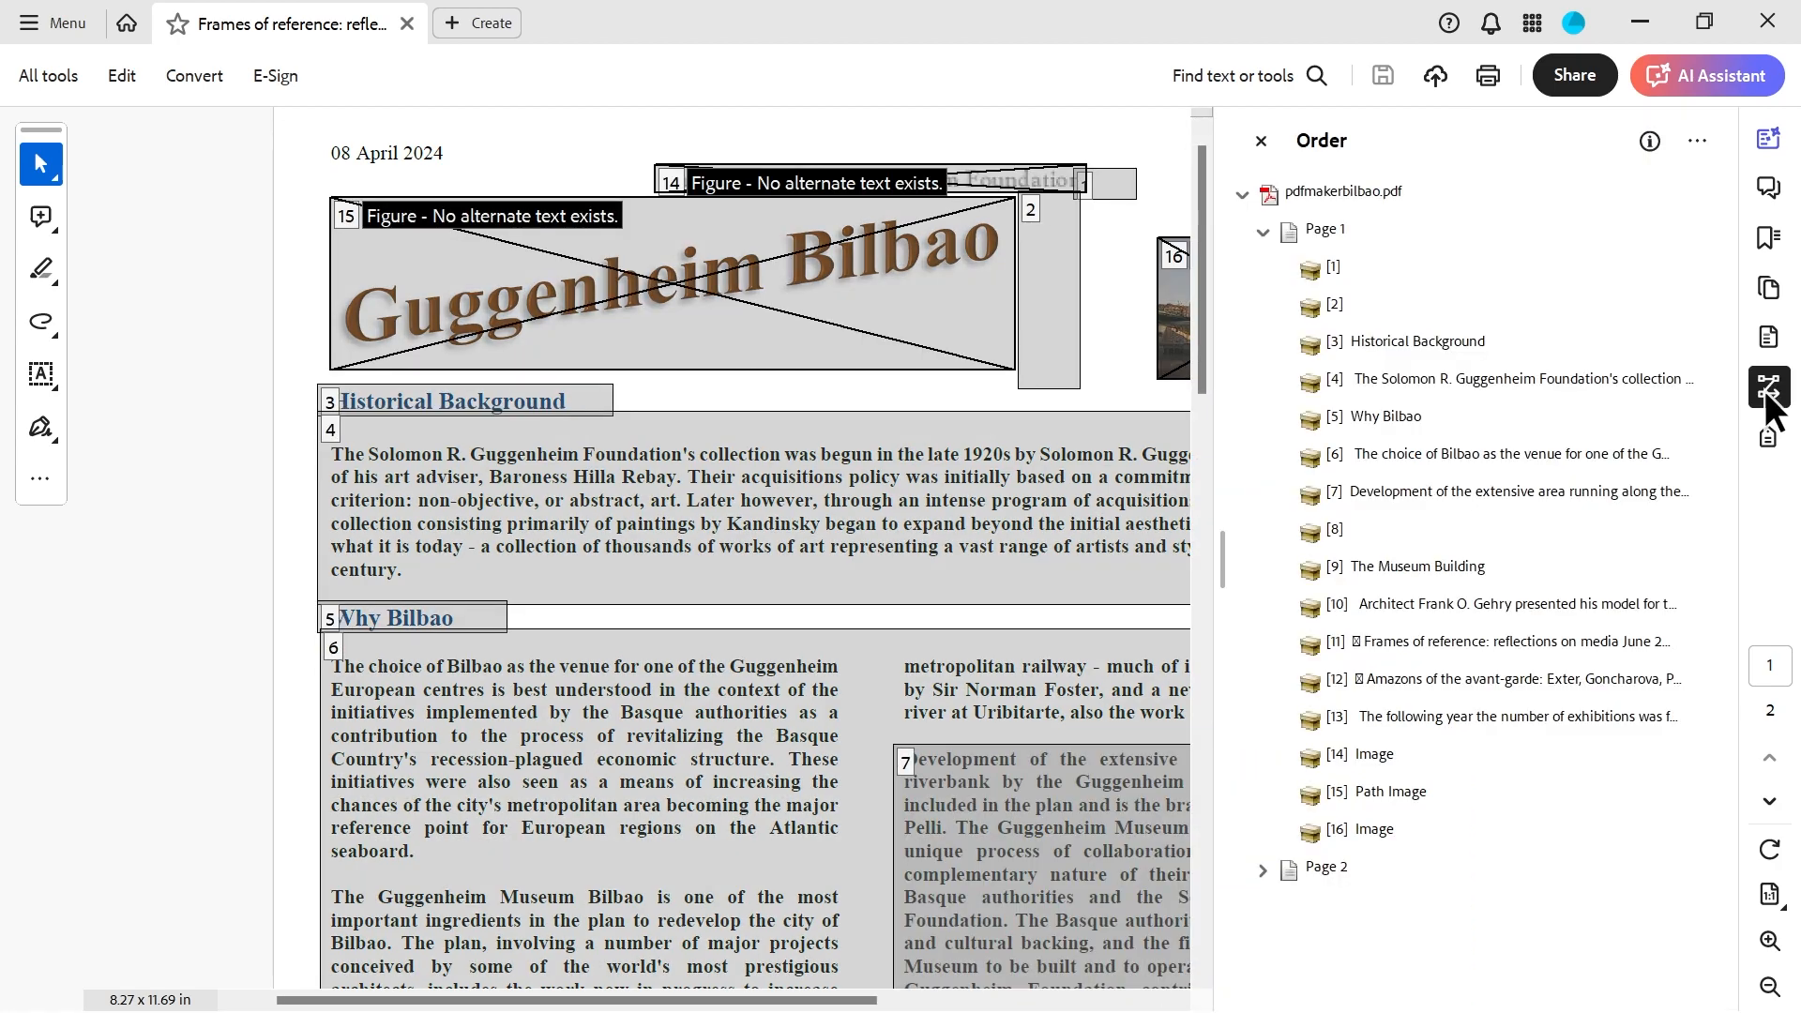
click(1381, 347)
click(1380, 384)
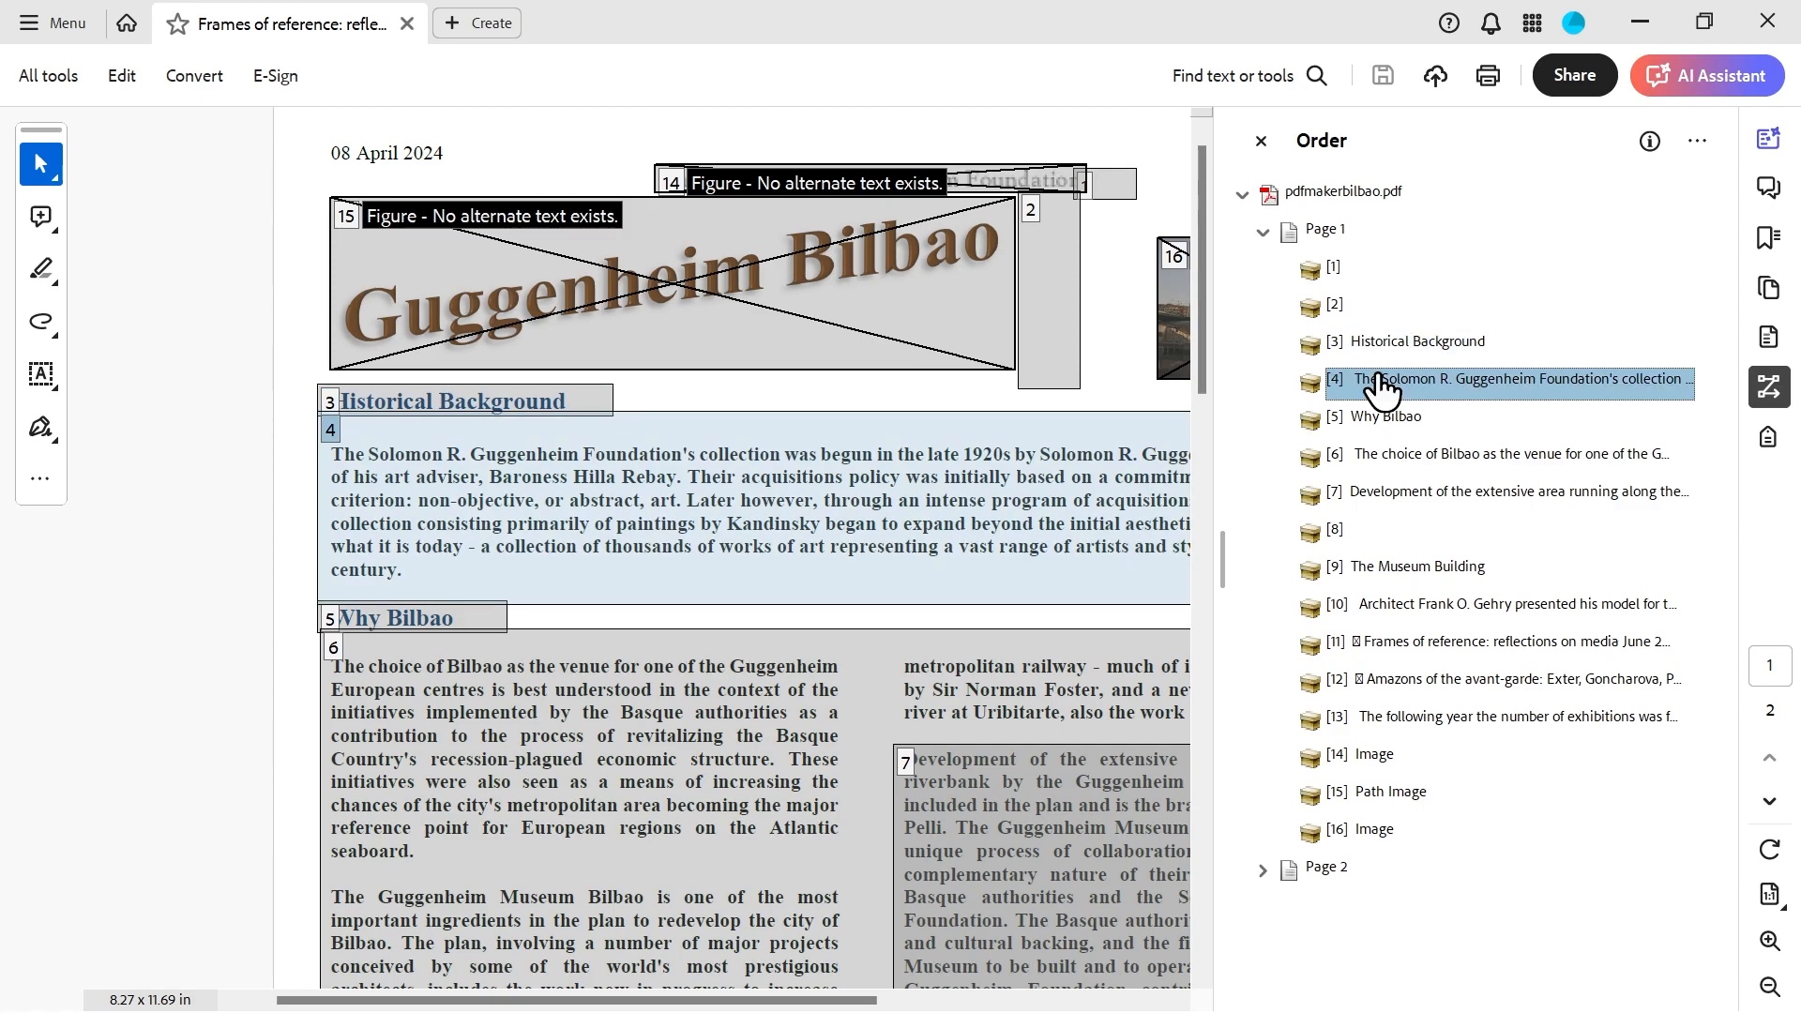
click(1378, 419)
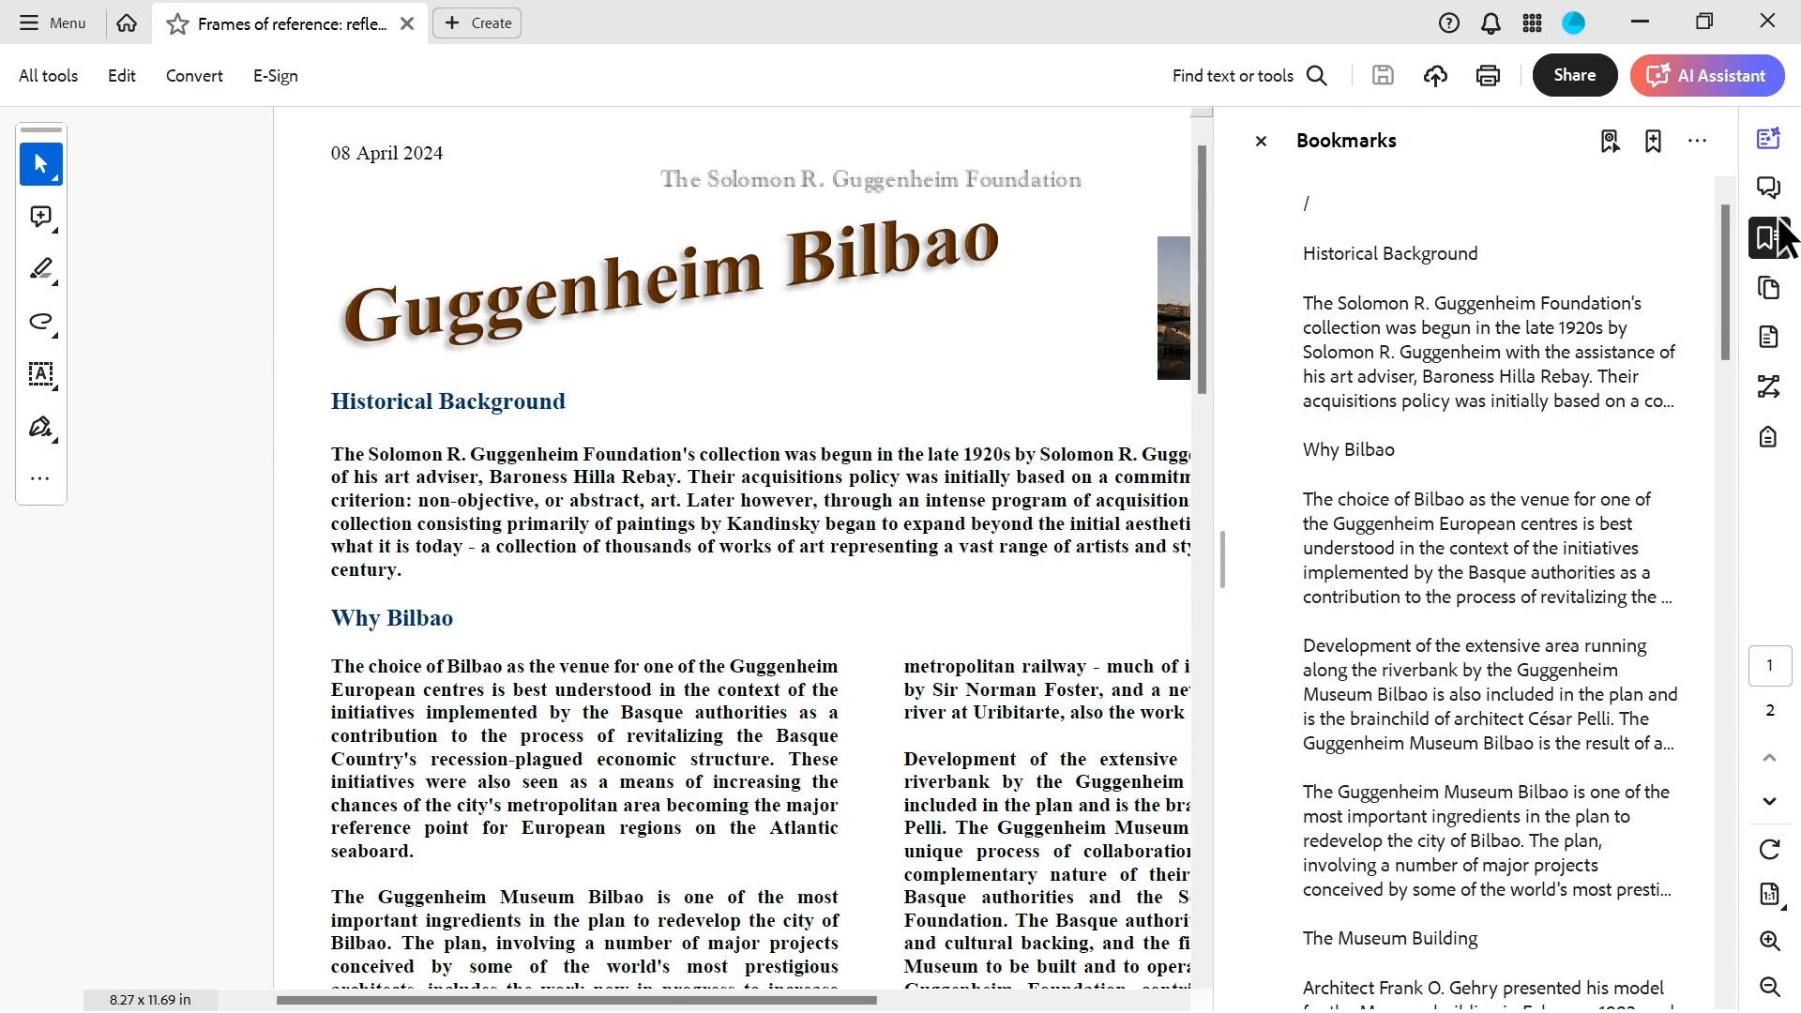
View the PDF's comments and its generative summary
click(1770, 188)
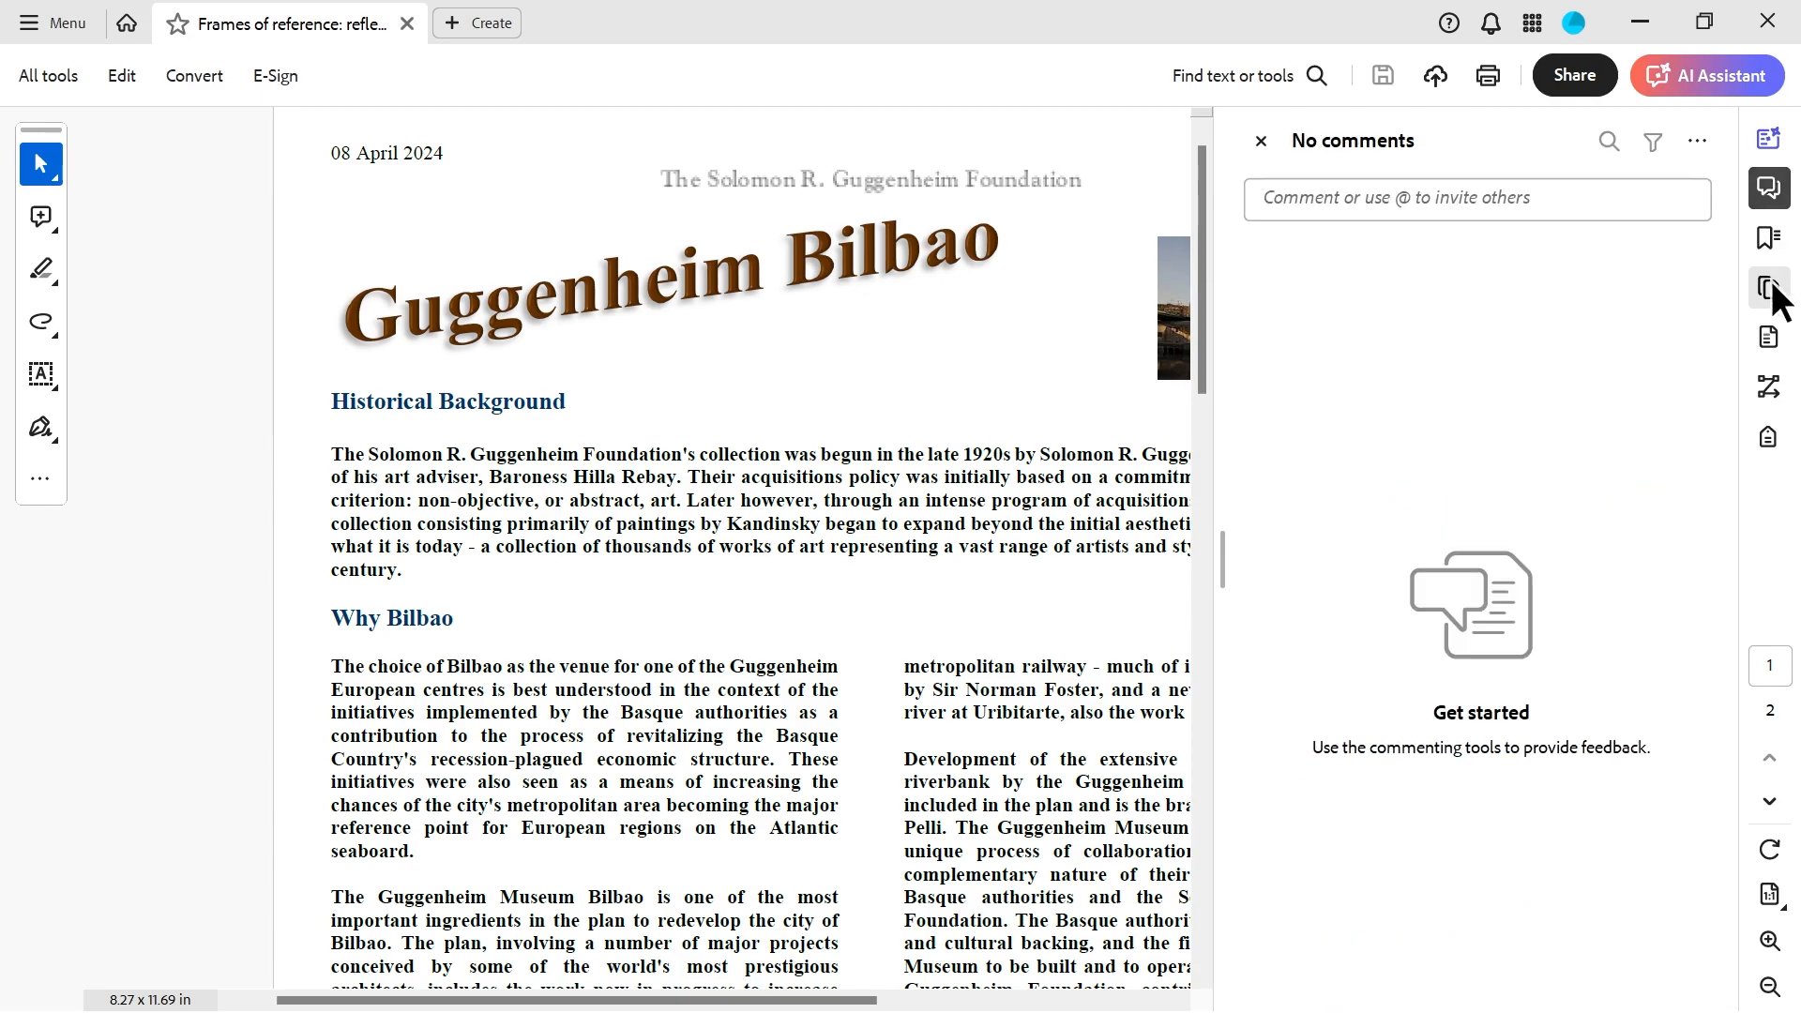
click(1770, 141)
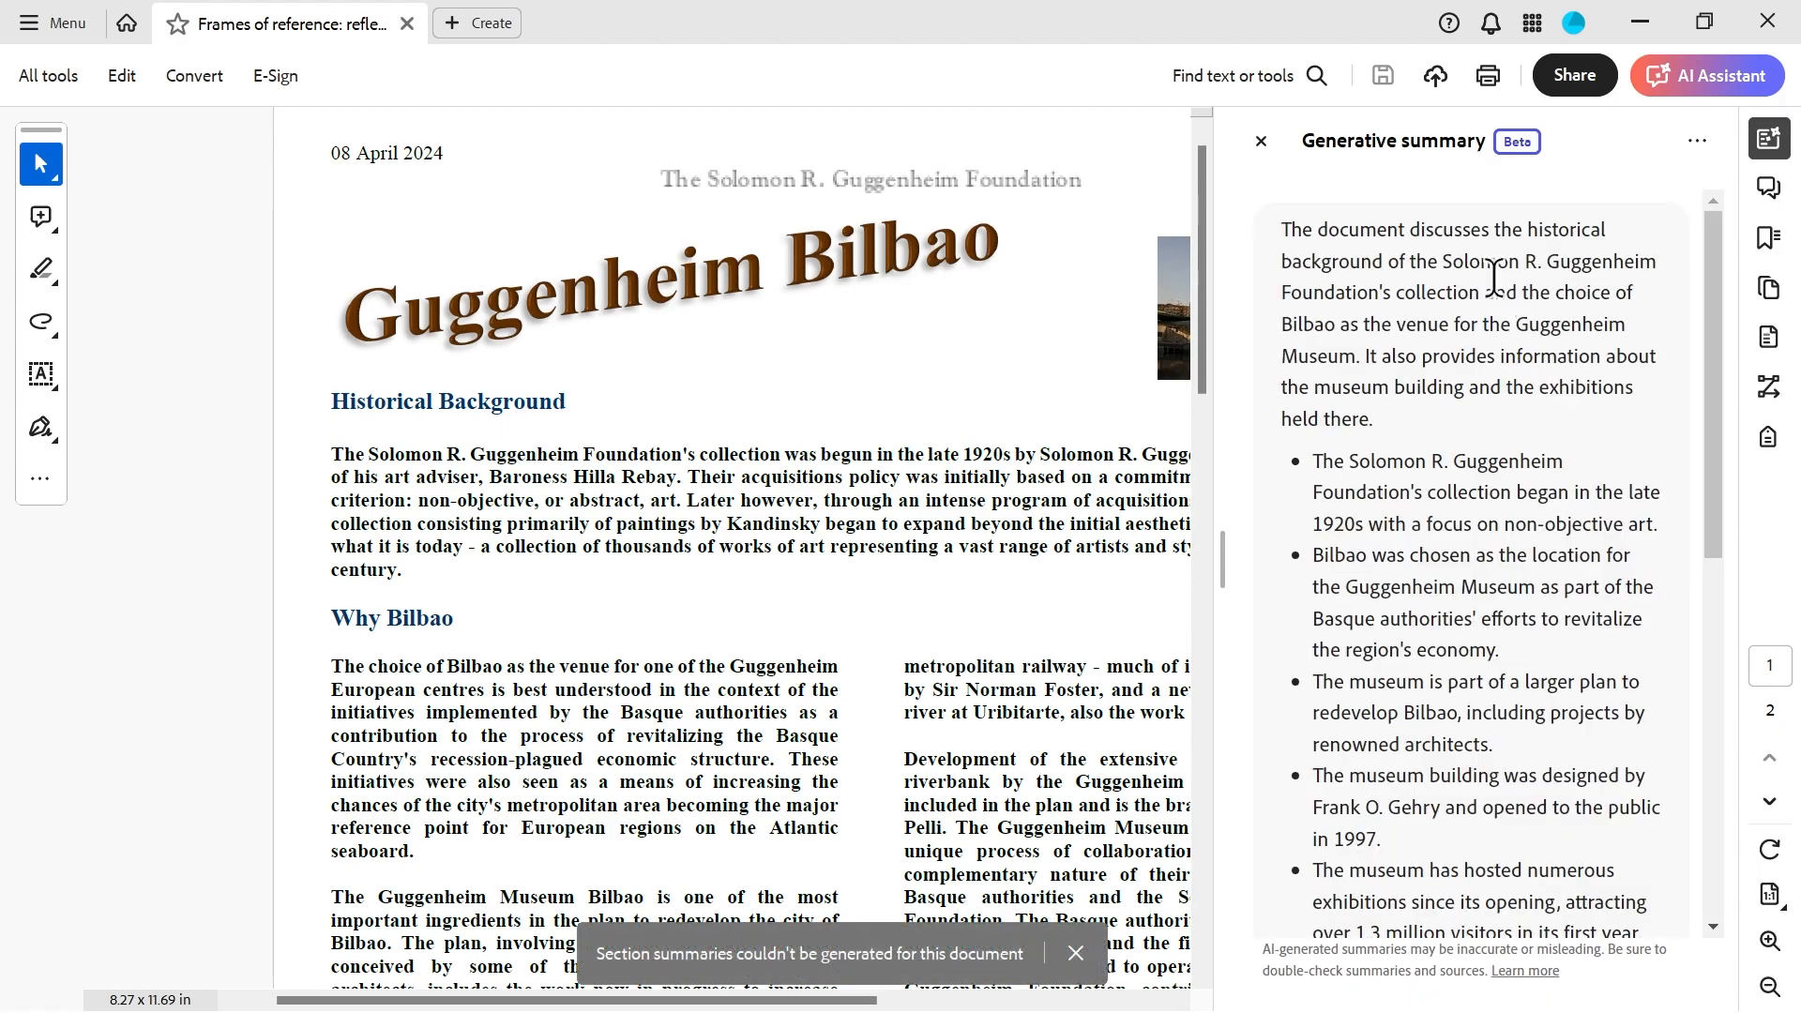
Read further through the generative summary of the Bilbao newsletter PDF and return to its beginning
scroll(1460, 364, down, 1)
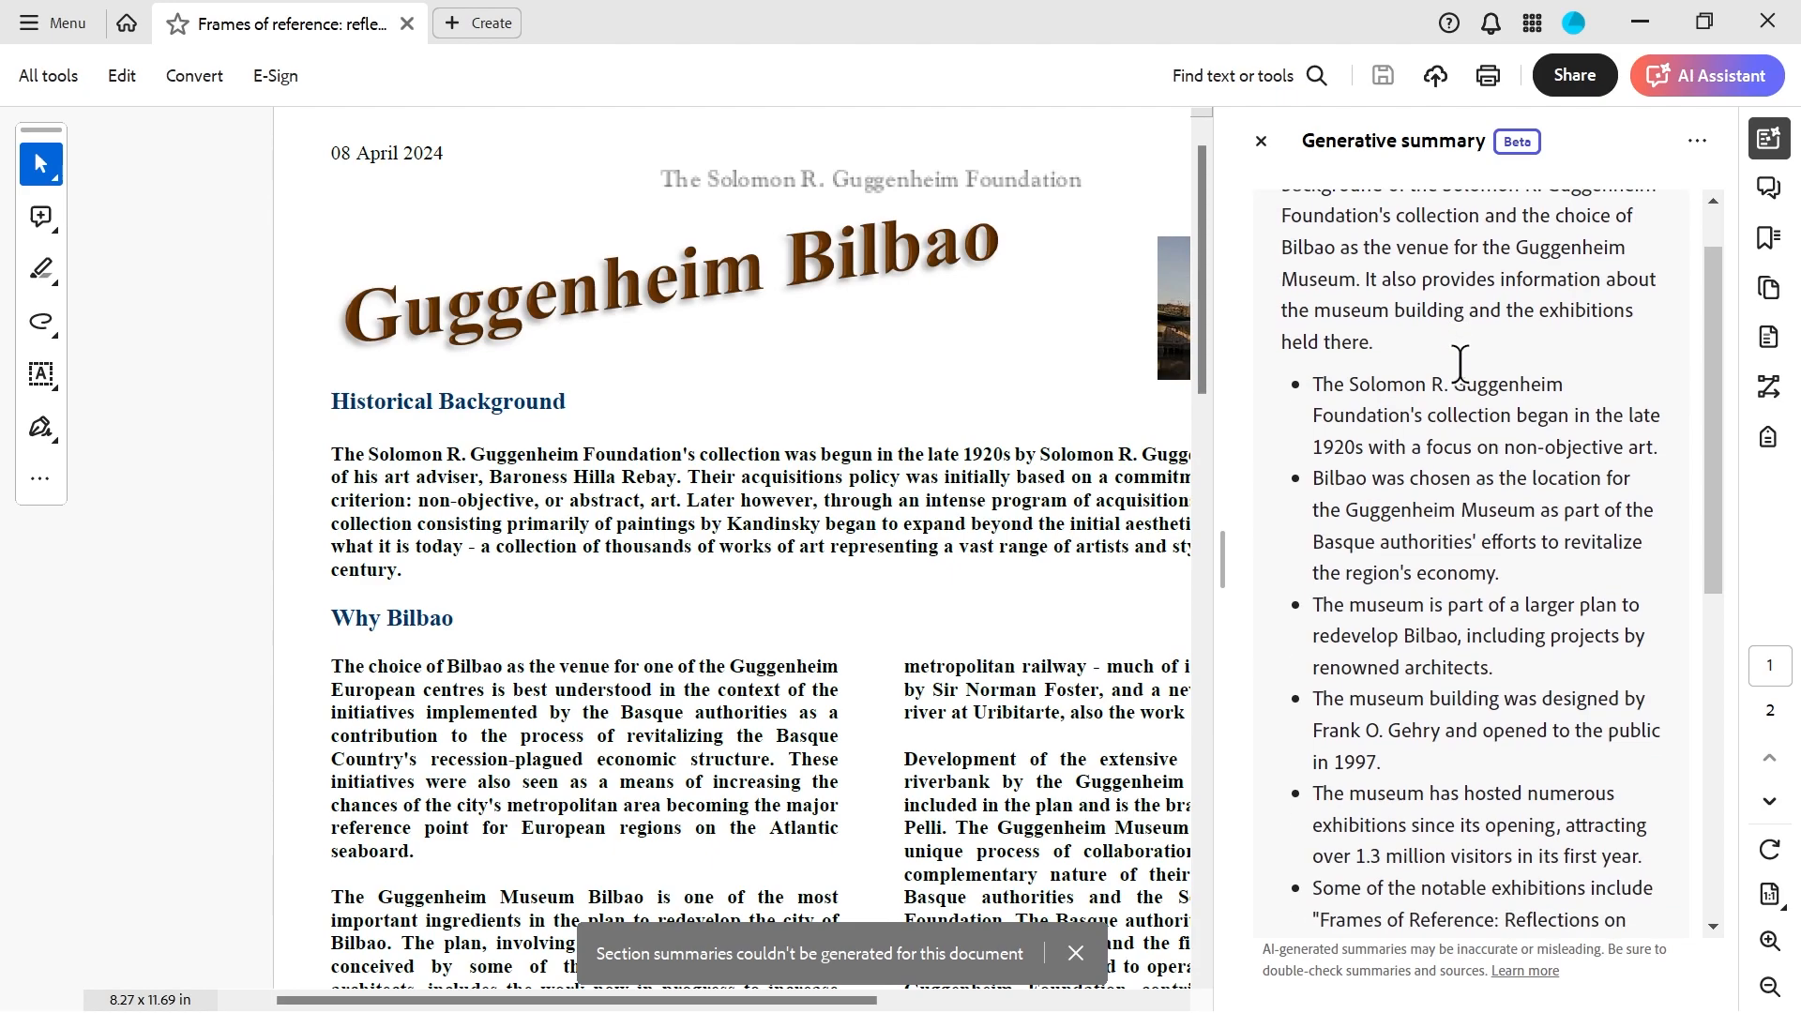
drag(1708, 423, 1708, 255)
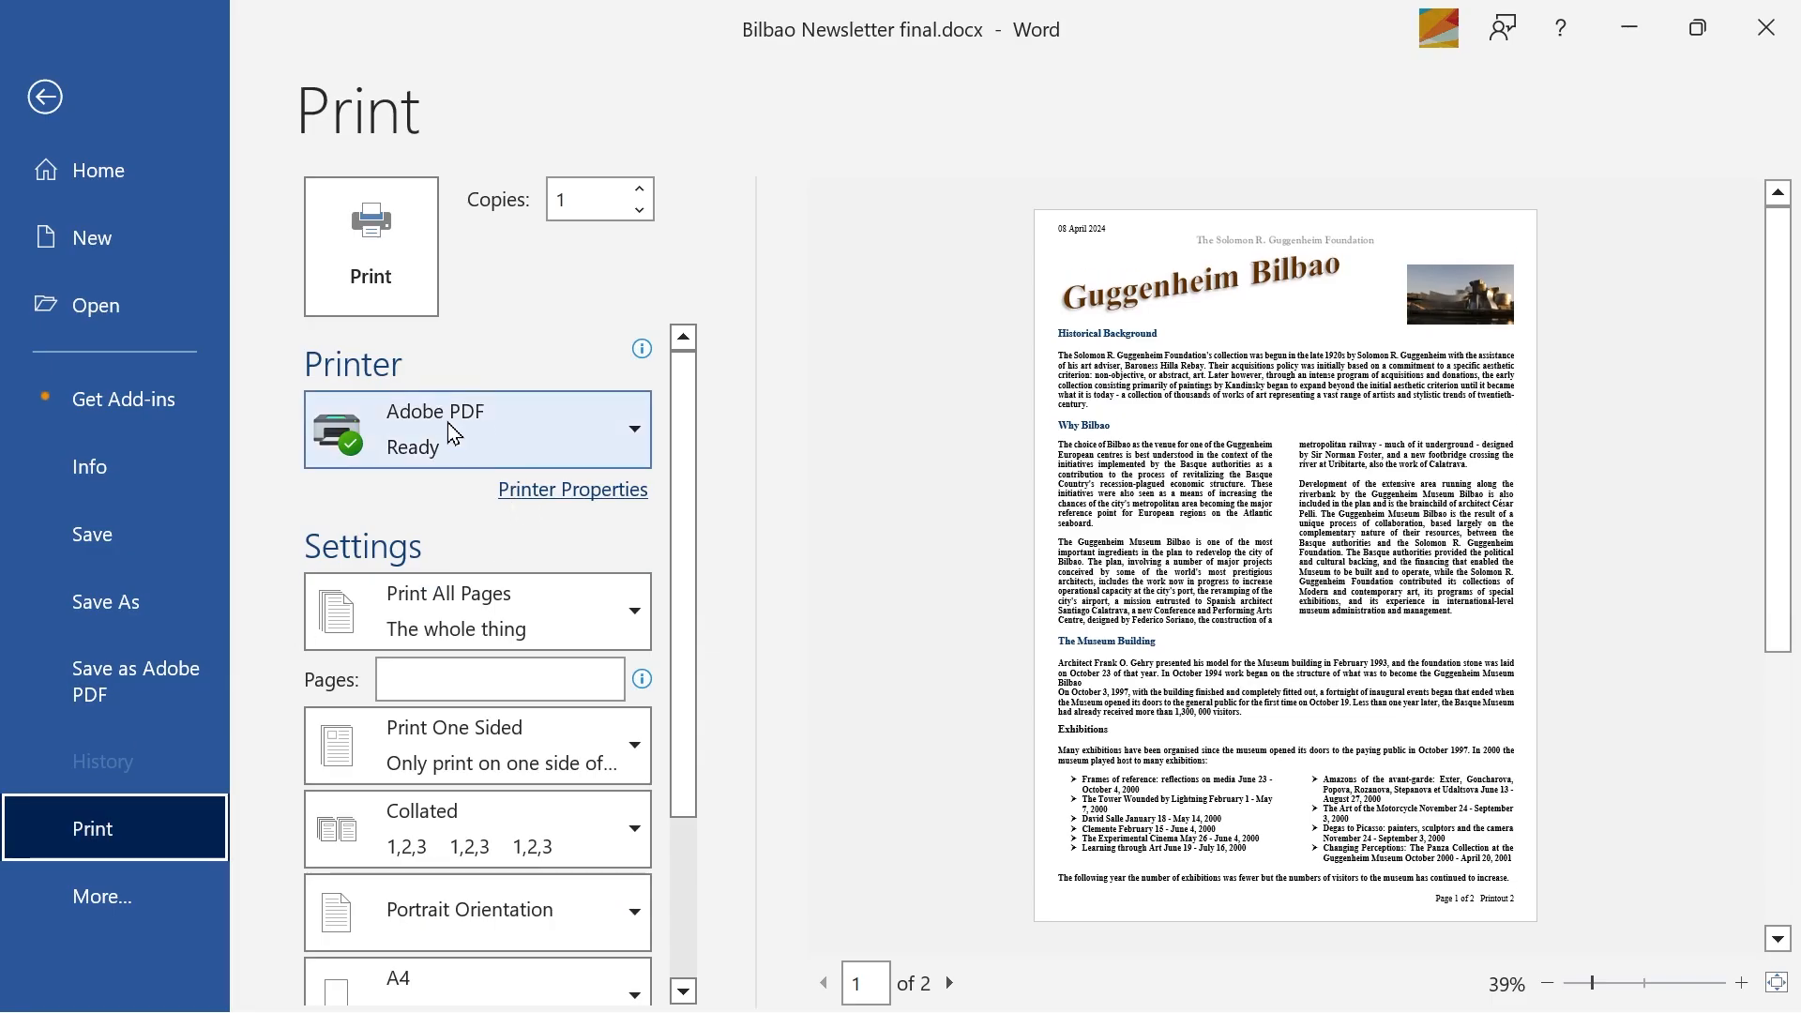
Print the Bilbao newsletter from Word with the Adobe PDF printer to create distillerbilbao.pdf, and dismiss the creation notice in Acrobat
click(627, 432)
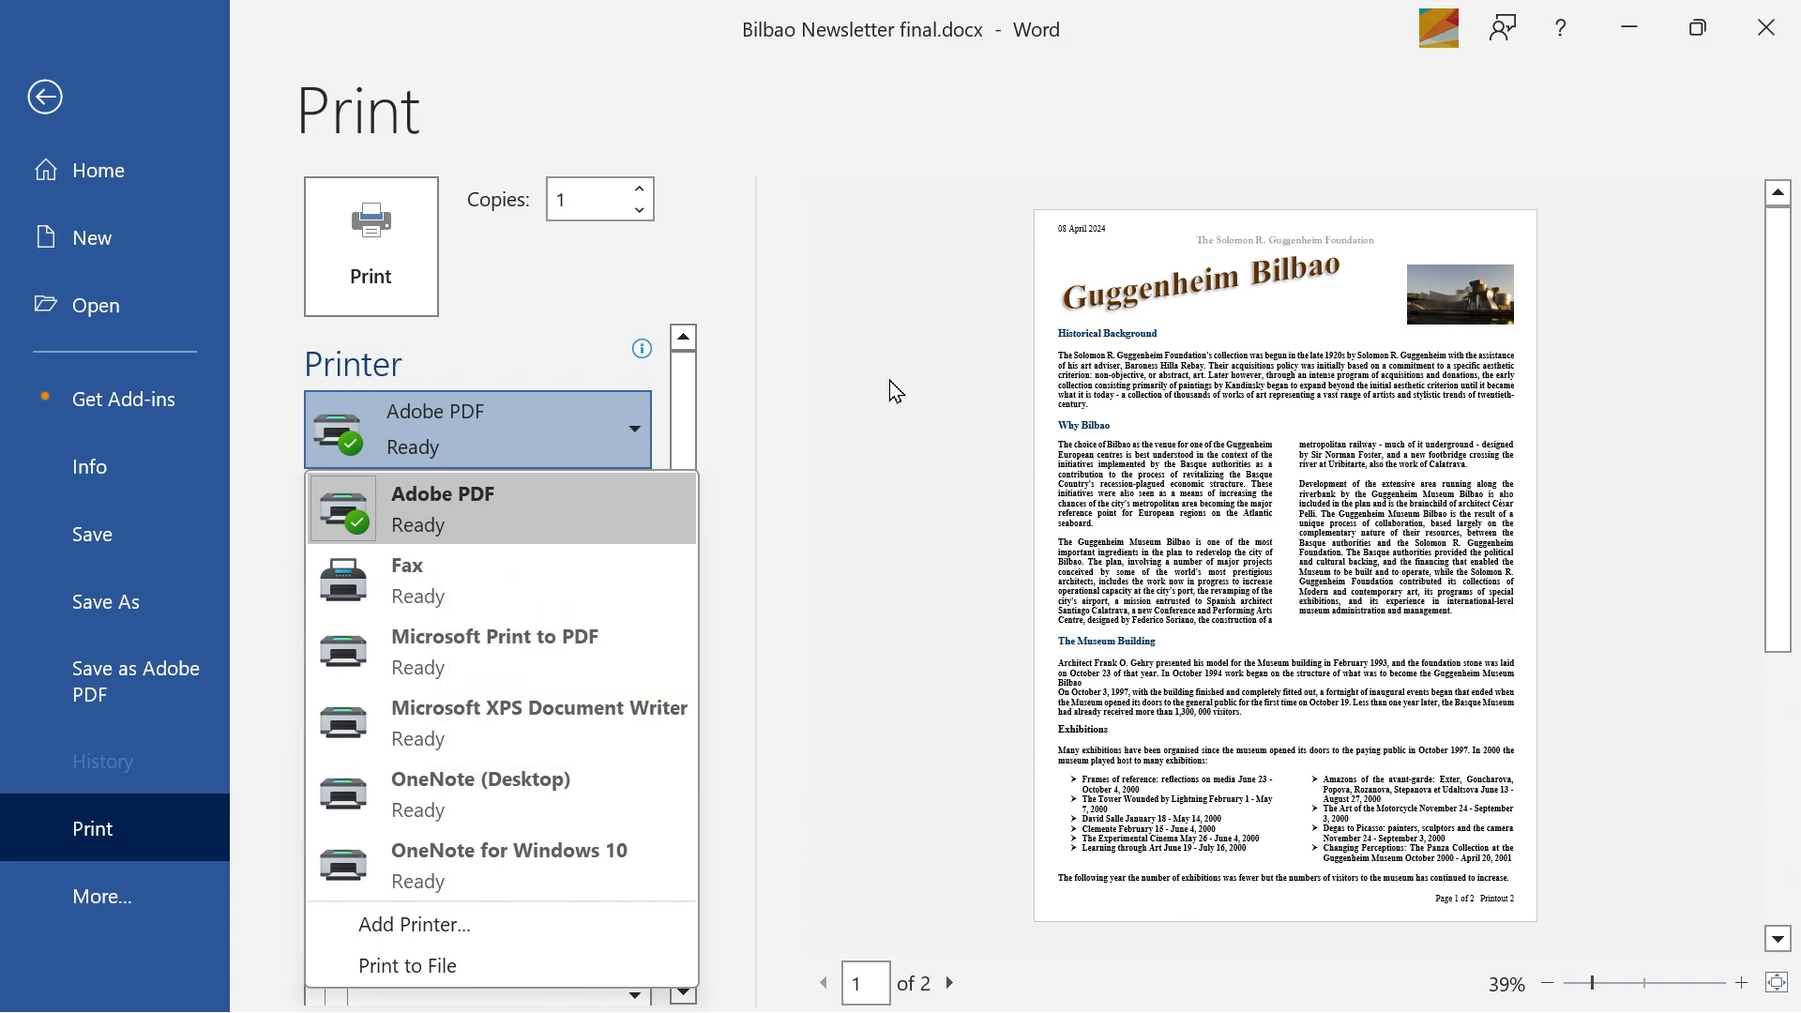
click(859, 402)
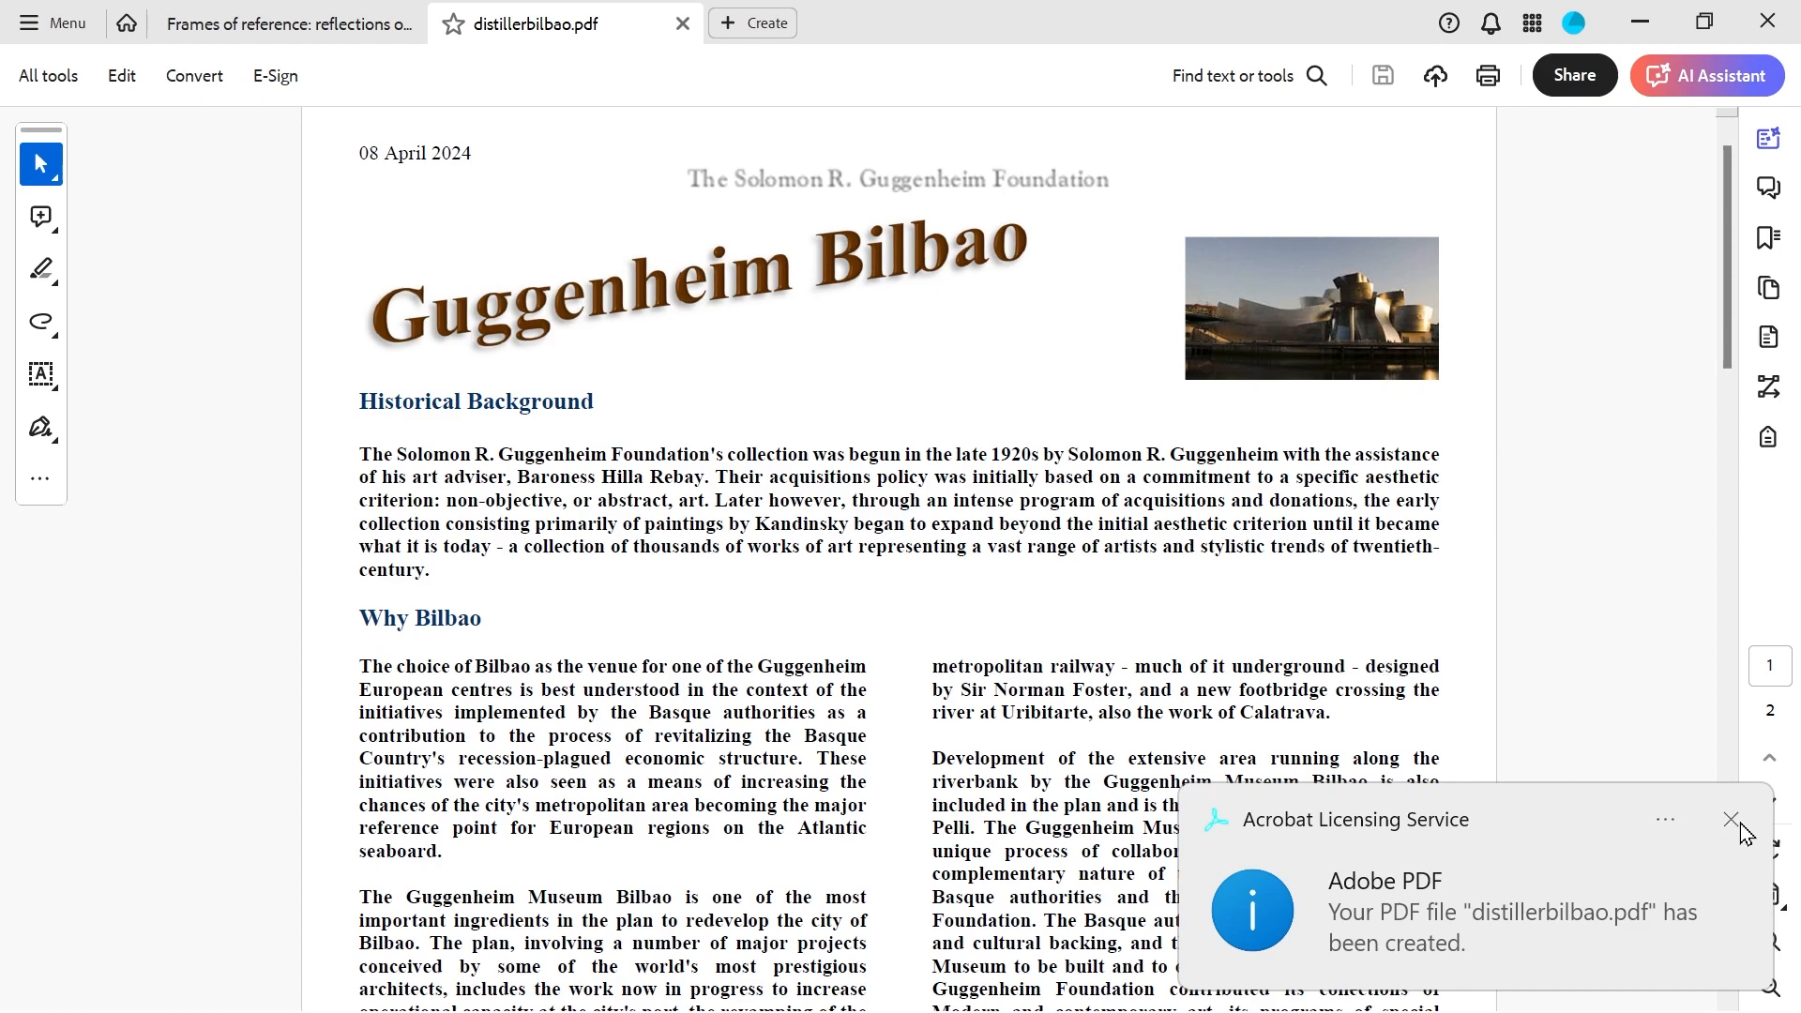
click(1736, 824)
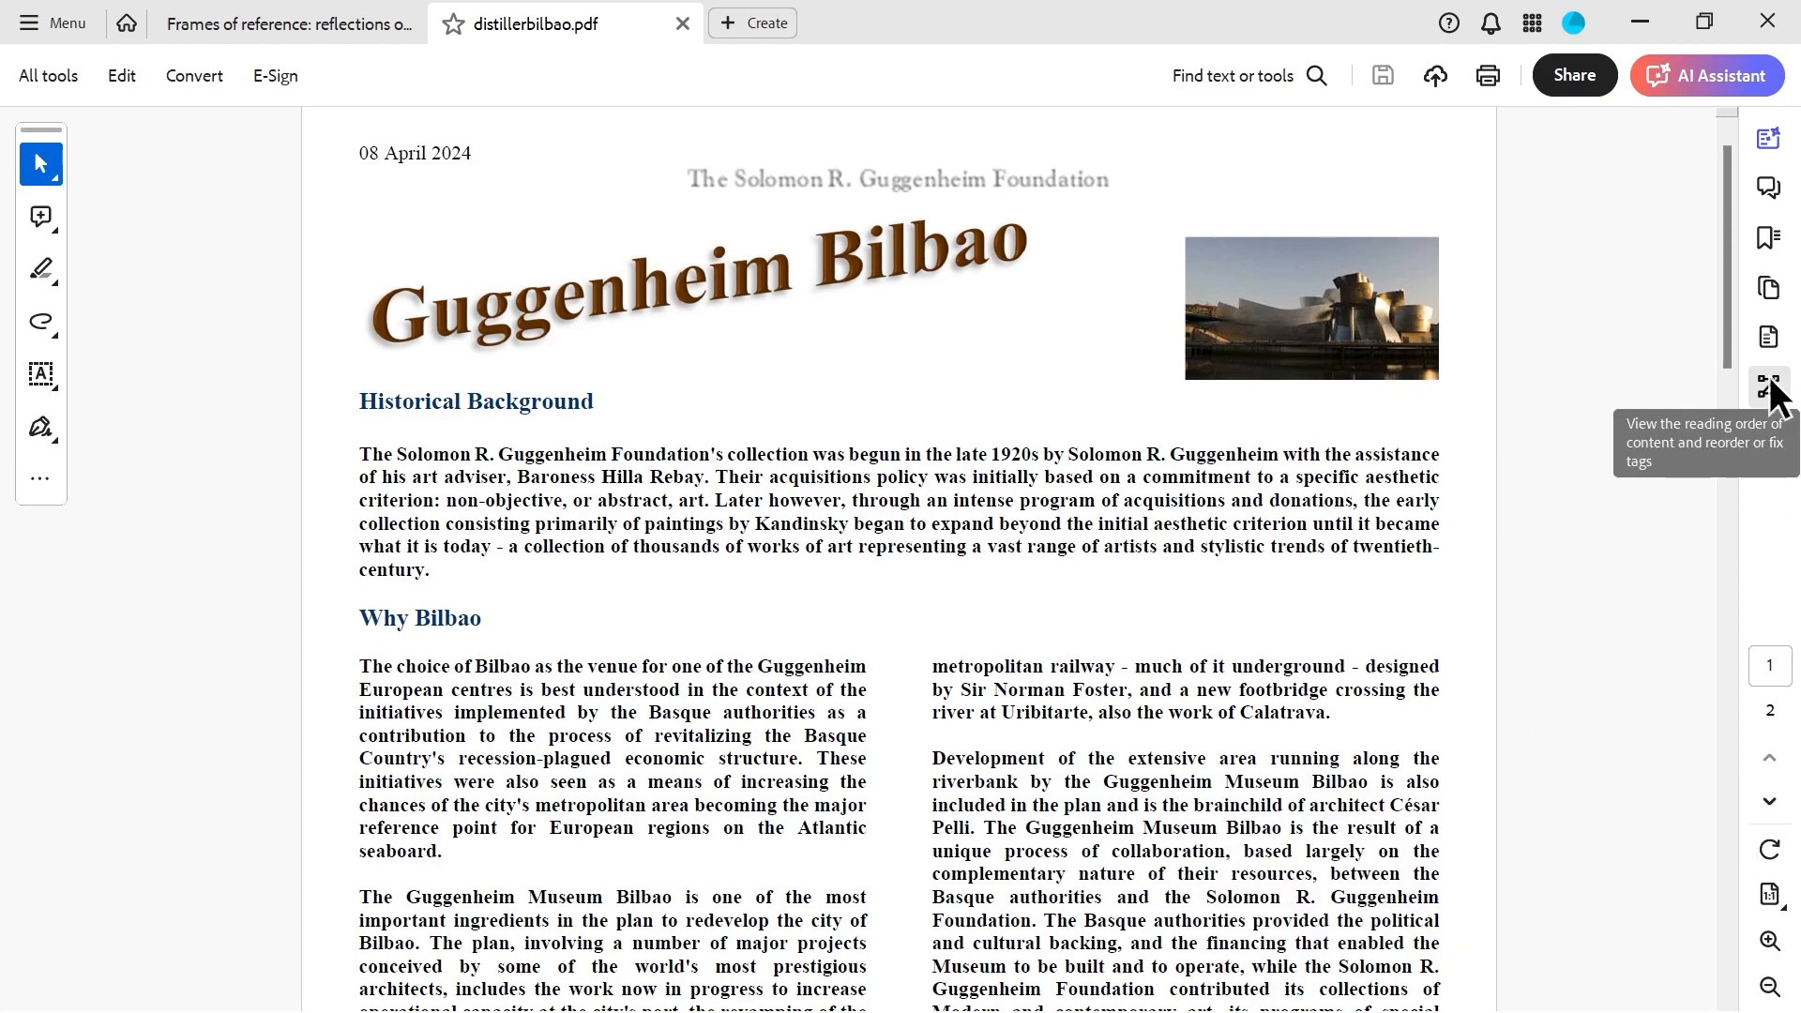
Examine the reading order structure of distillerbilbao.pdf, viewing page 2 and returning to page 1
click(1771, 389)
click(1275, 272)
click(1260, 270)
click(1326, 231)
click(1326, 268)
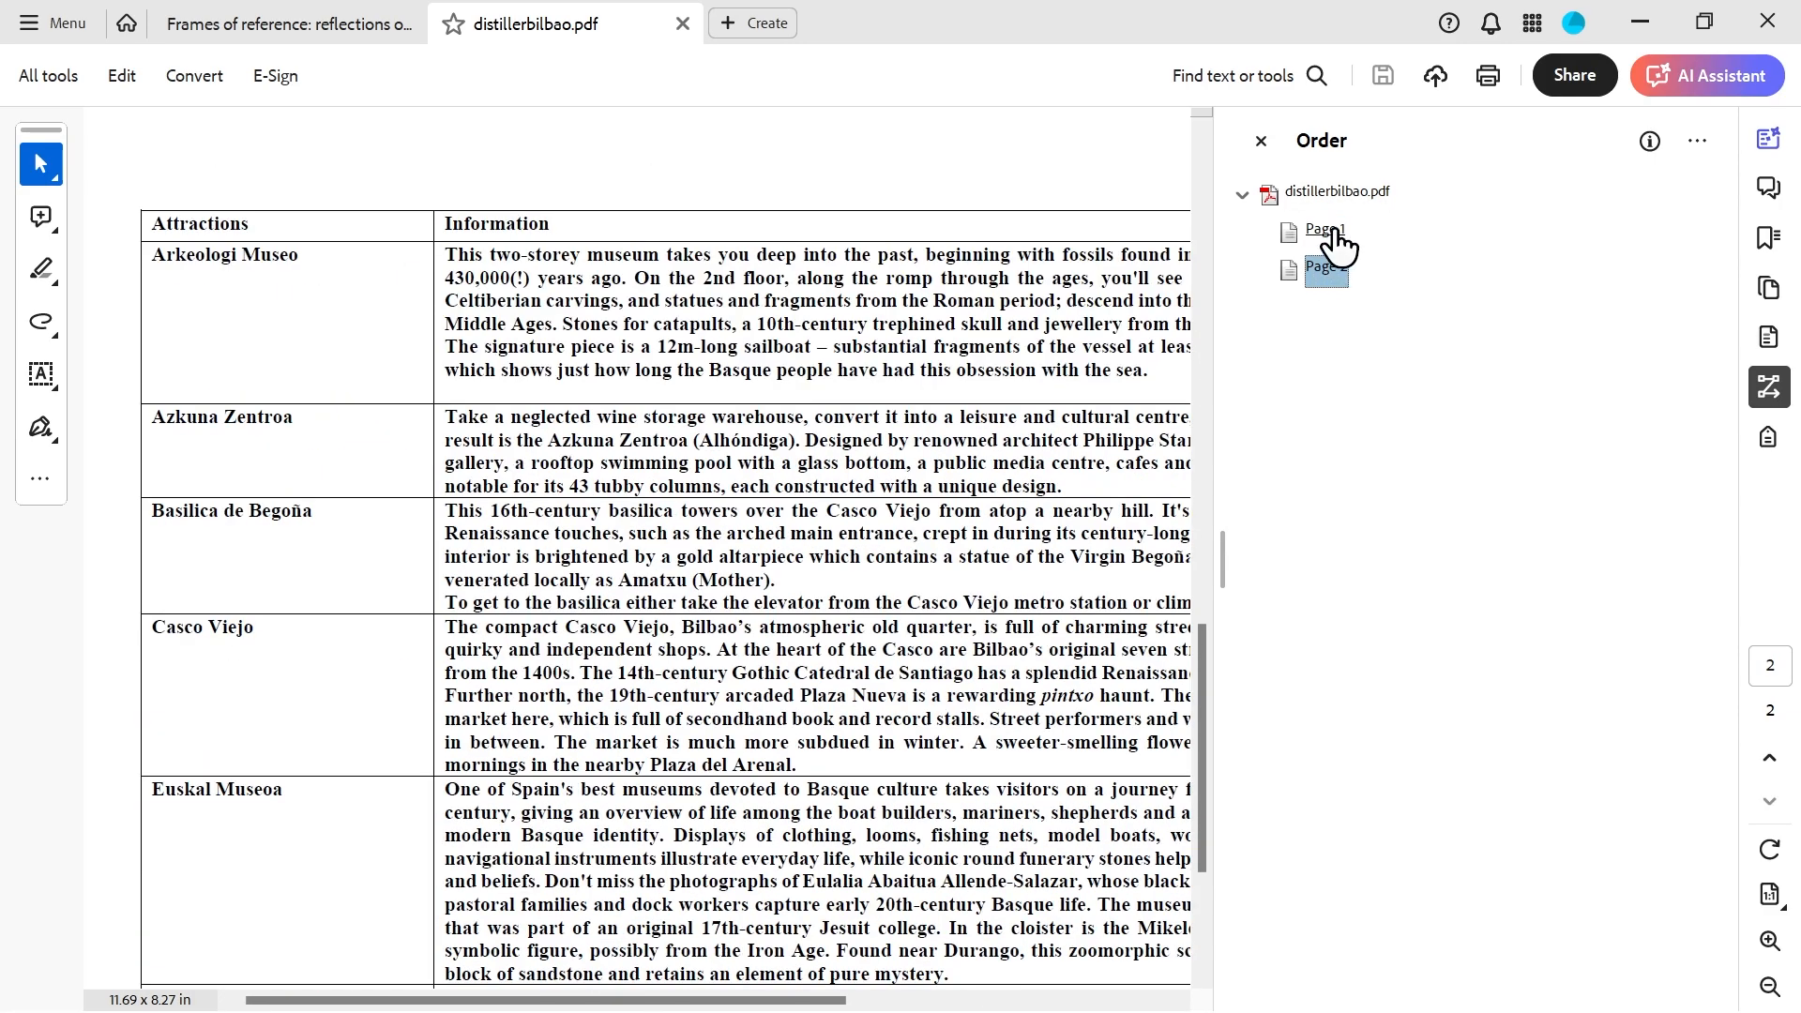
click(1326, 231)
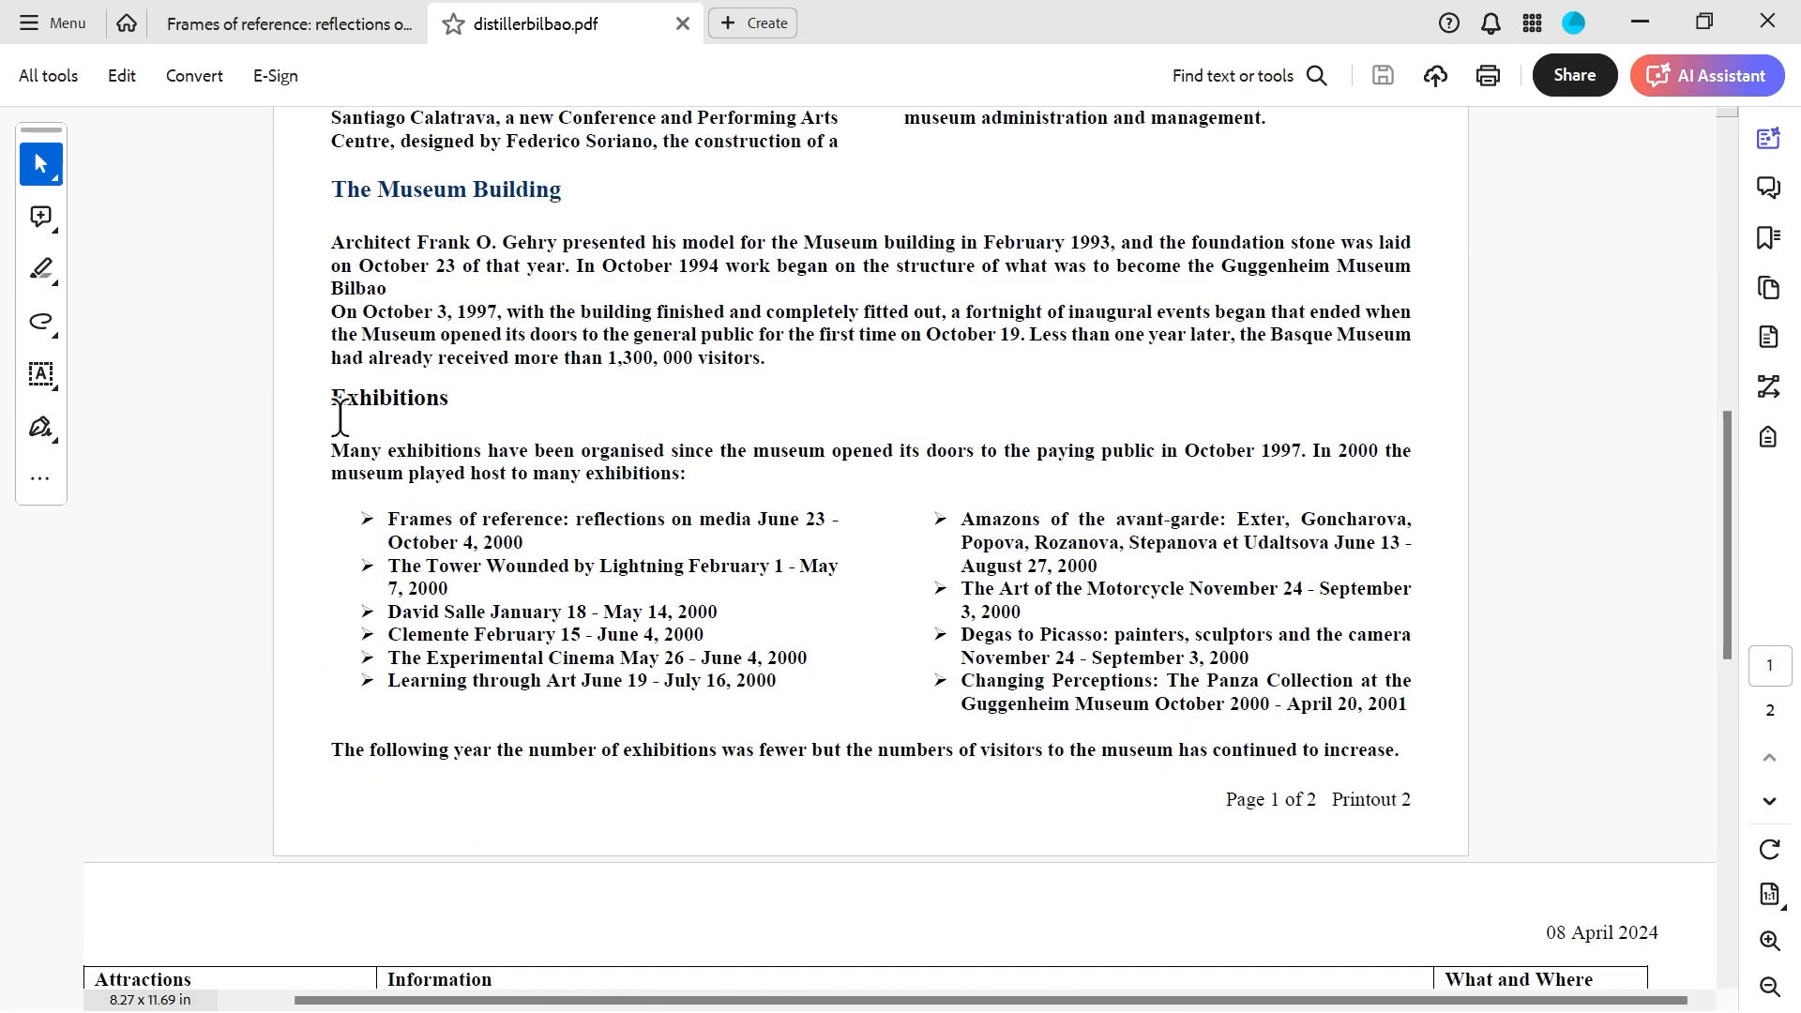